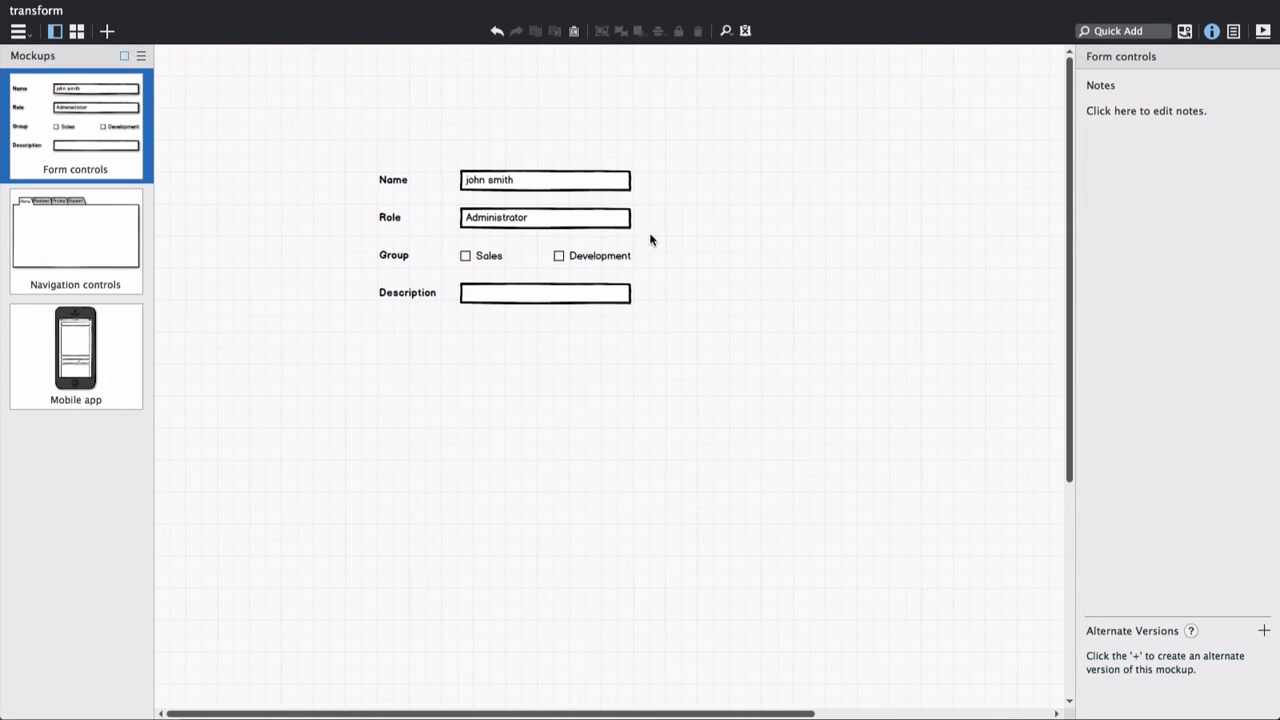
Step: Transform the Role text input into a ComboBox that keeps showing Administrator
click(602, 223)
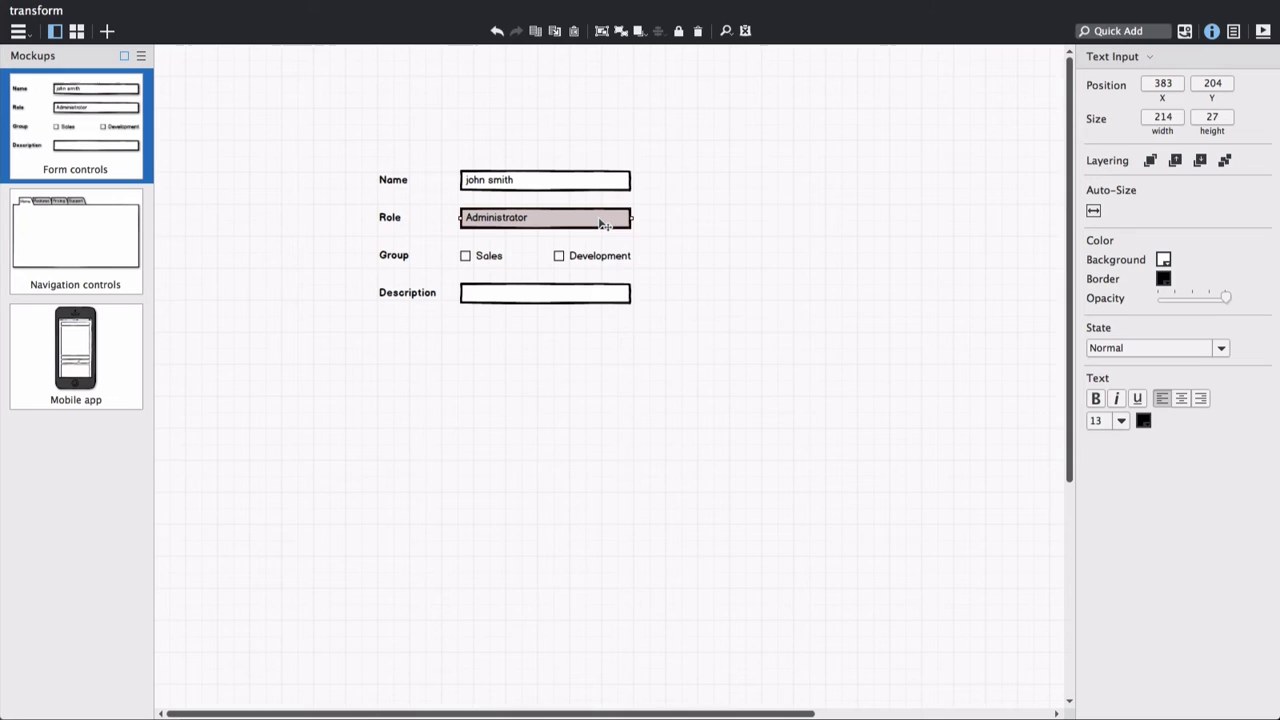
right_click(600, 222)
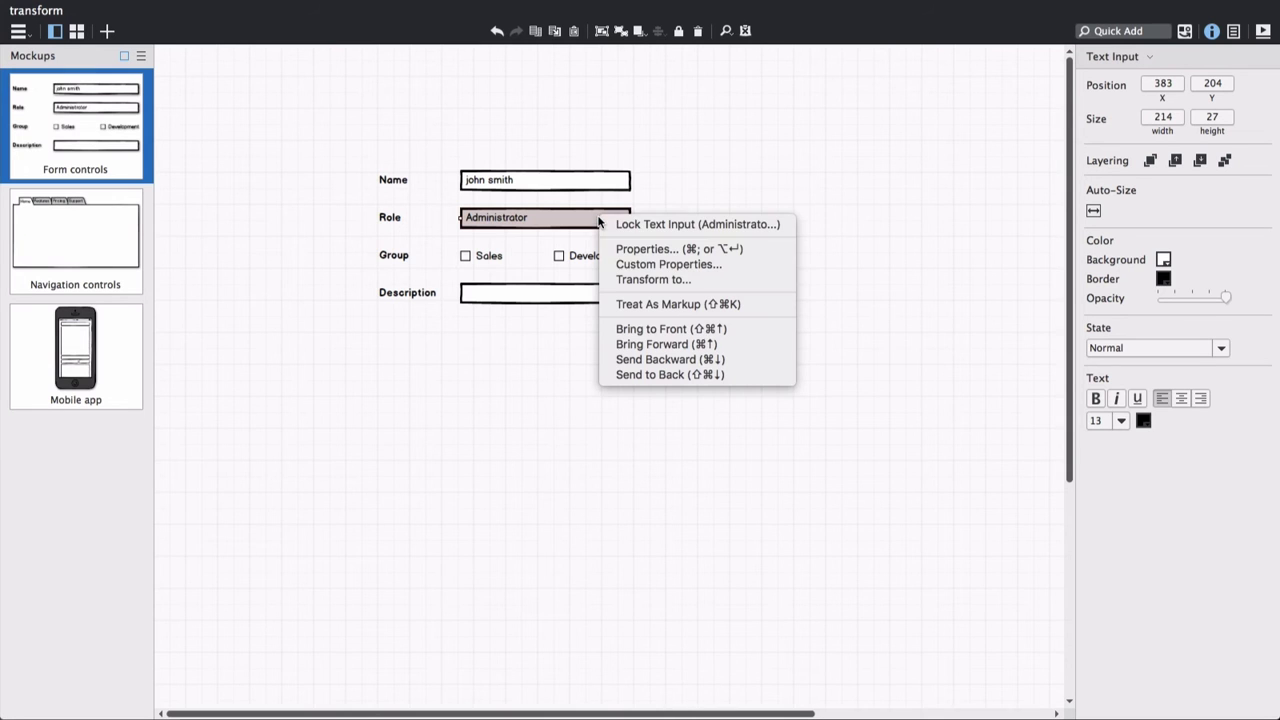
click(694, 281)
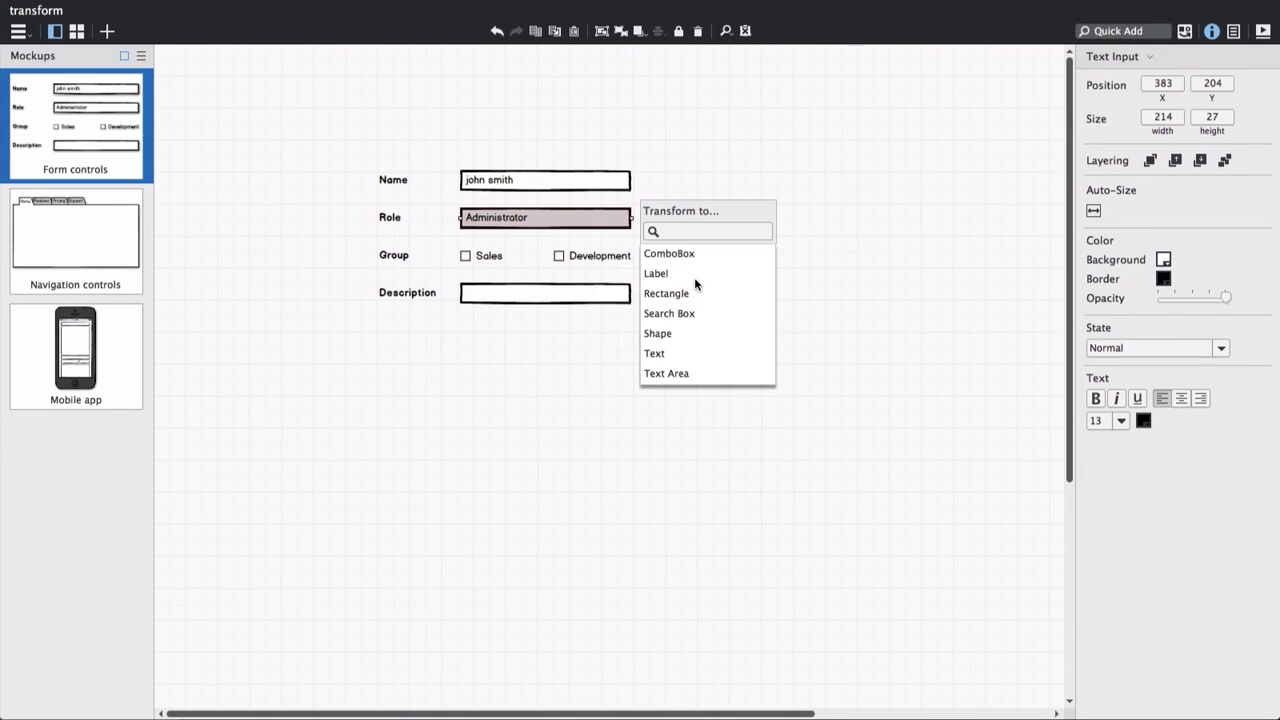
click(685, 254)
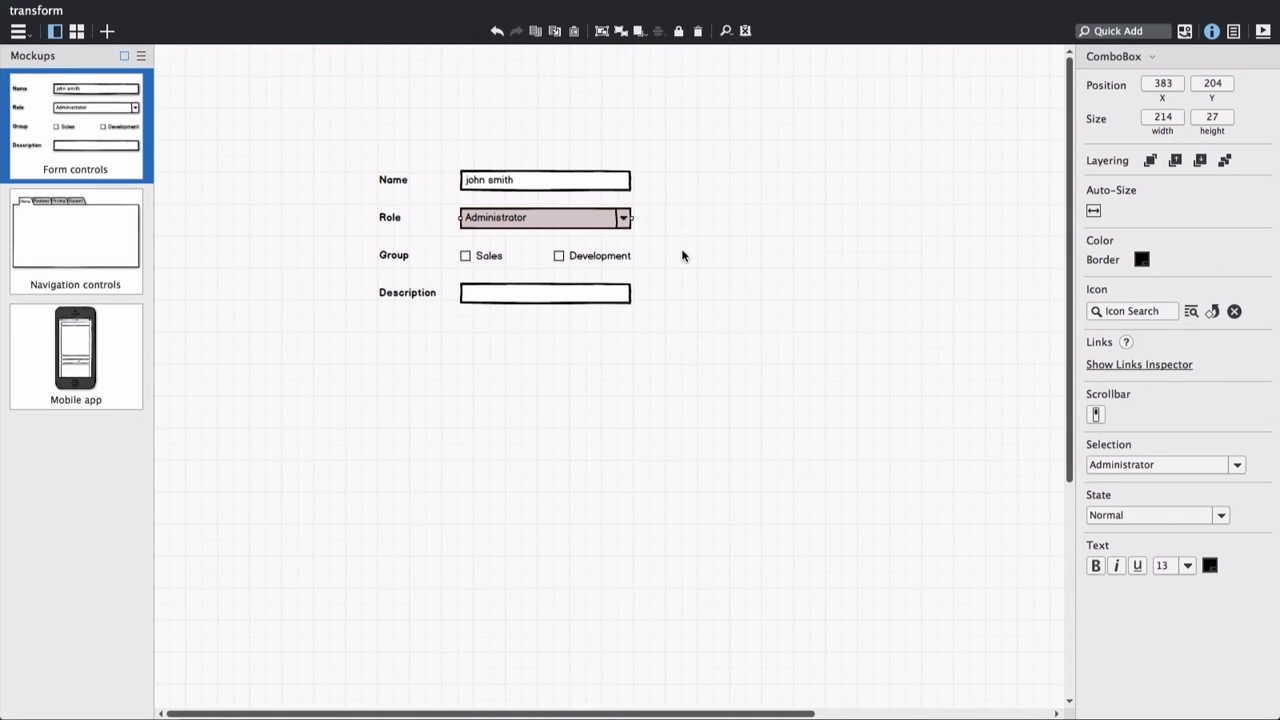
Step: Convert the Sales and Development checkboxes to radio buttons, then undo and redo to compare
drag(682, 228, 460, 277)
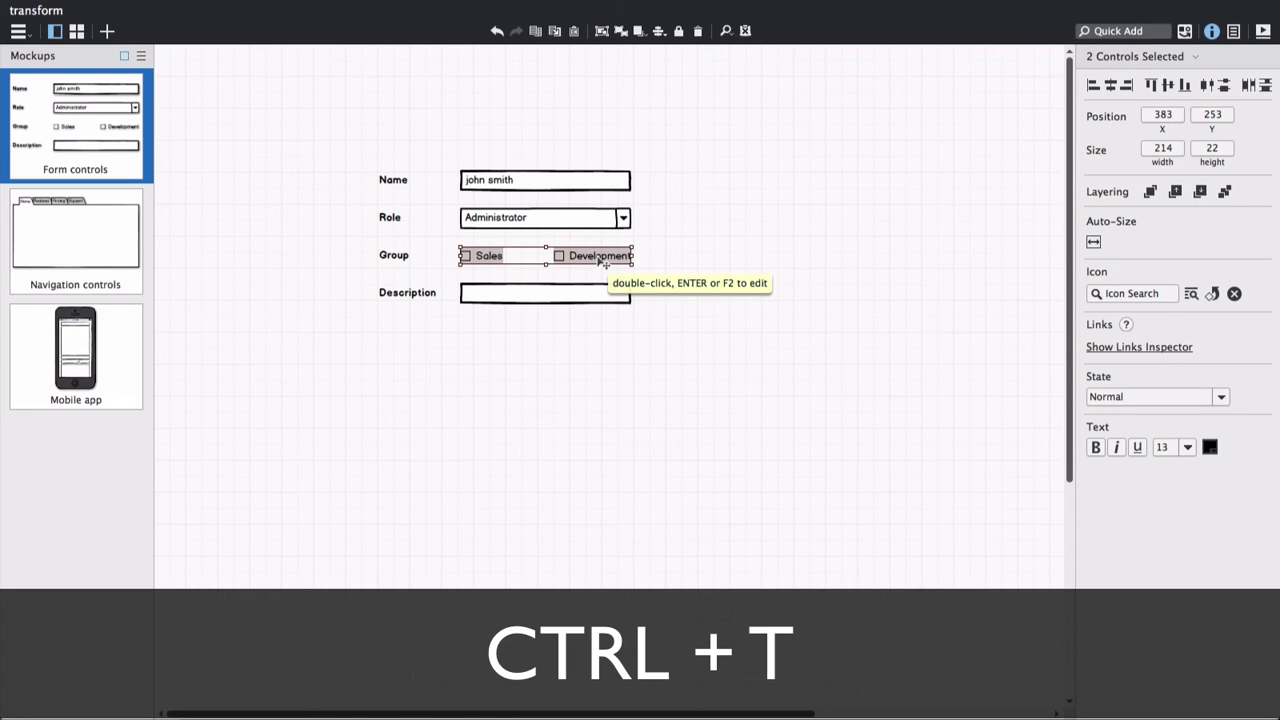
key(ctrl+t)
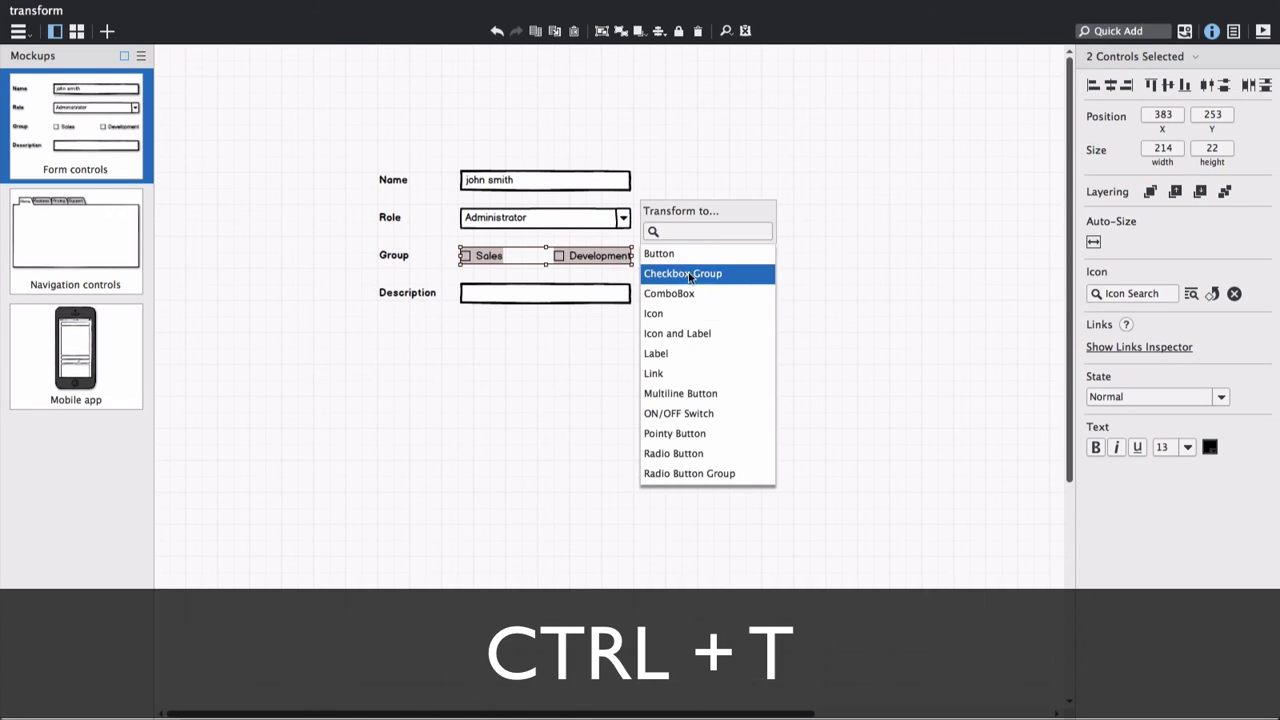
click(711, 456)
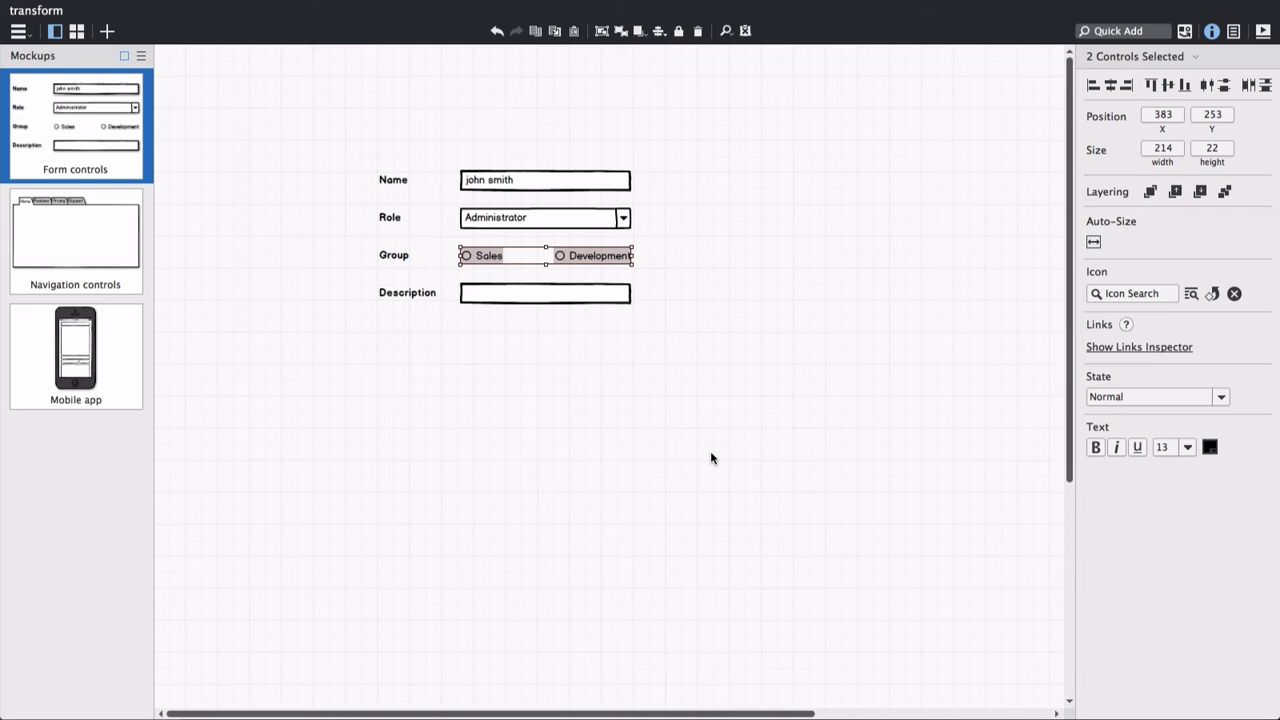
key(ctrl+z)
key(ctrl+y)
Step: Convert the Description input to a Text Area and stretch it to about 127 px tall
click(596, 295)
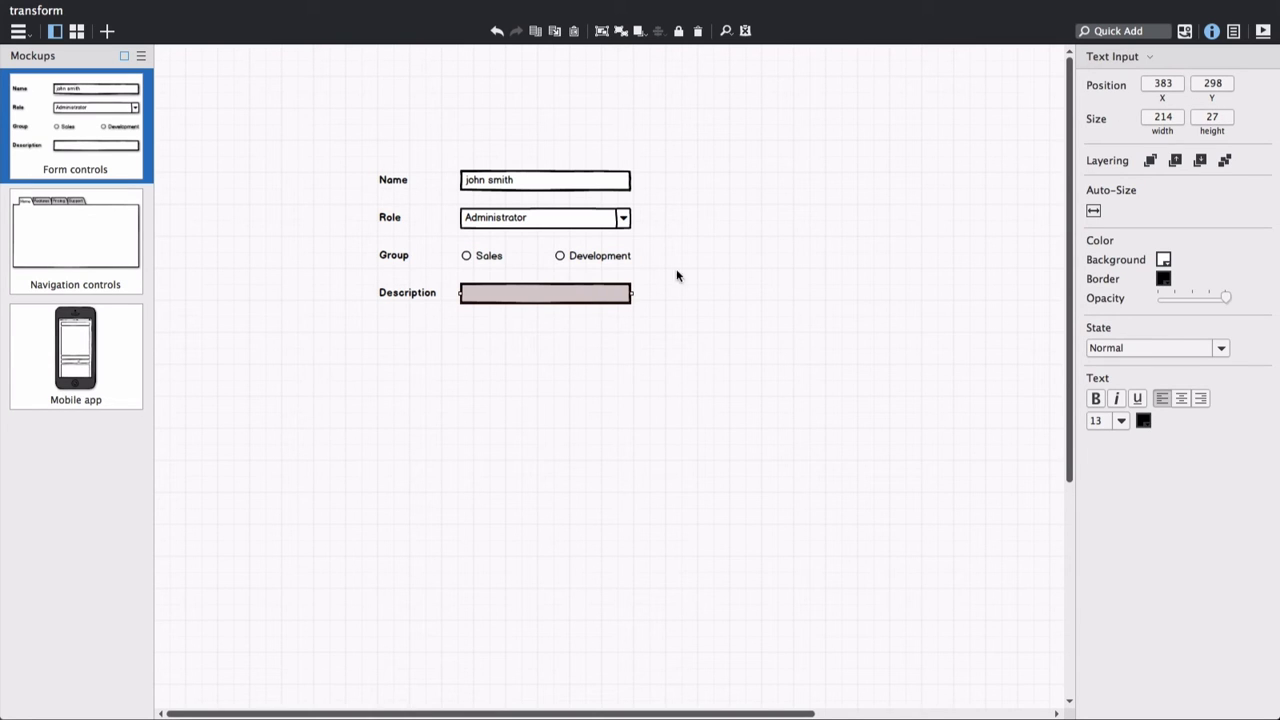
click(1151, 57)
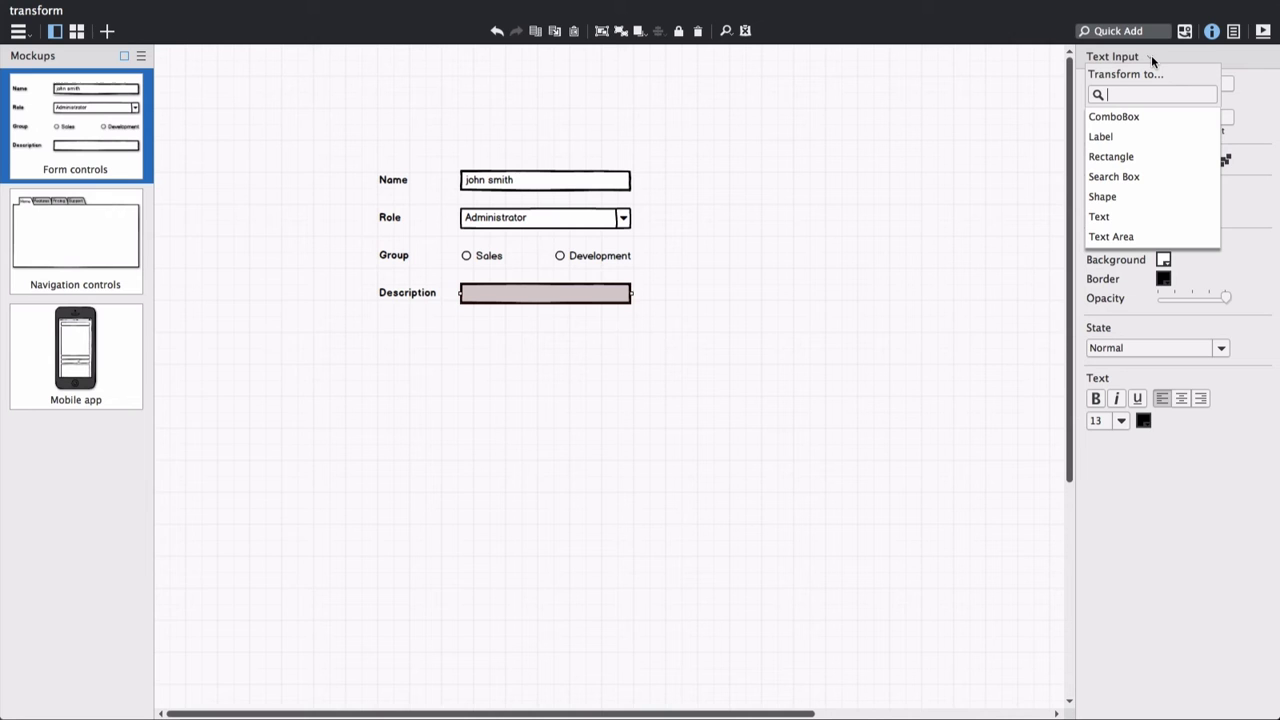
click(1124, 236)
drag(548, 304, 564, 386)
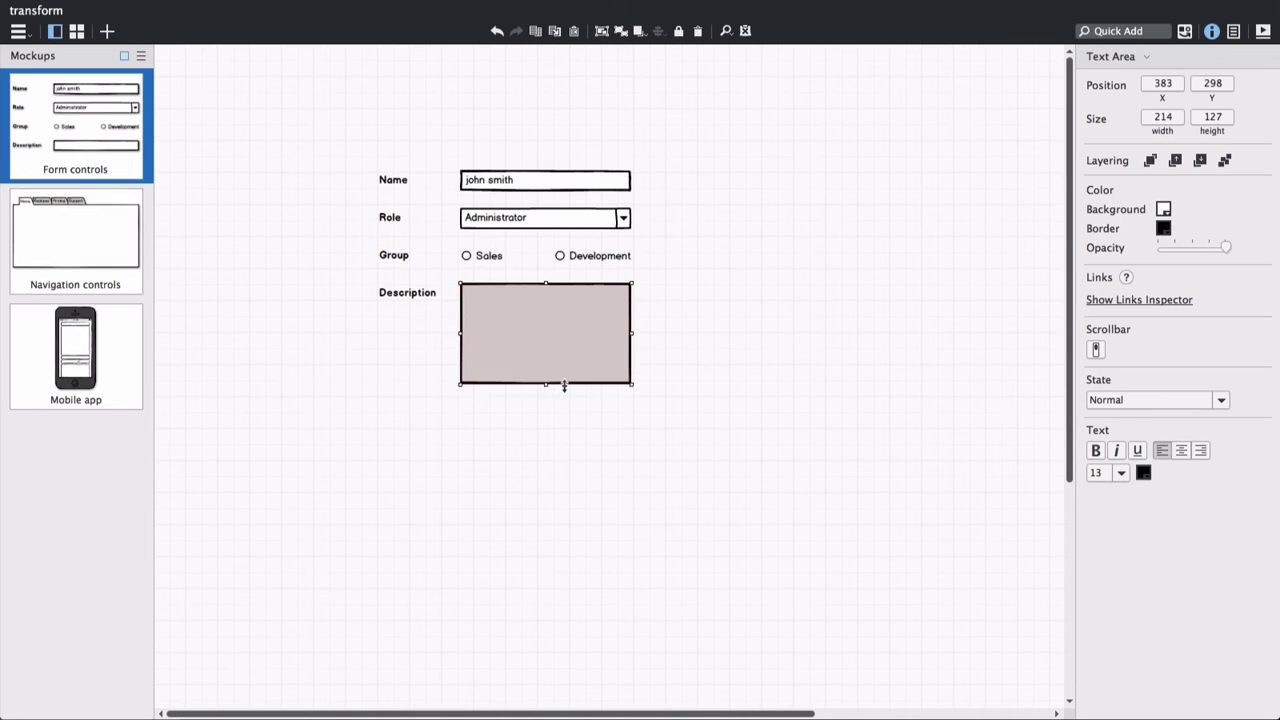
click(669, 367)
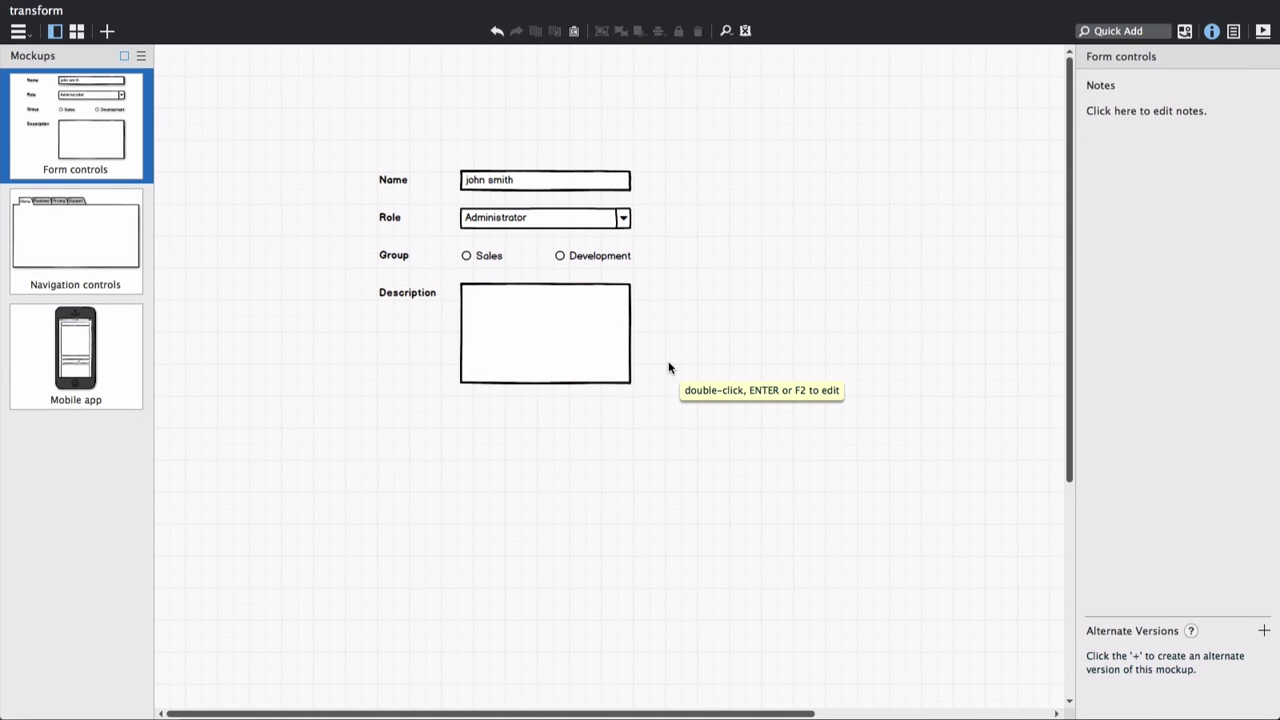
Step: On the Navigation controls mockup, transform the Tabs Bar into a Link Bar
click(104, 220)
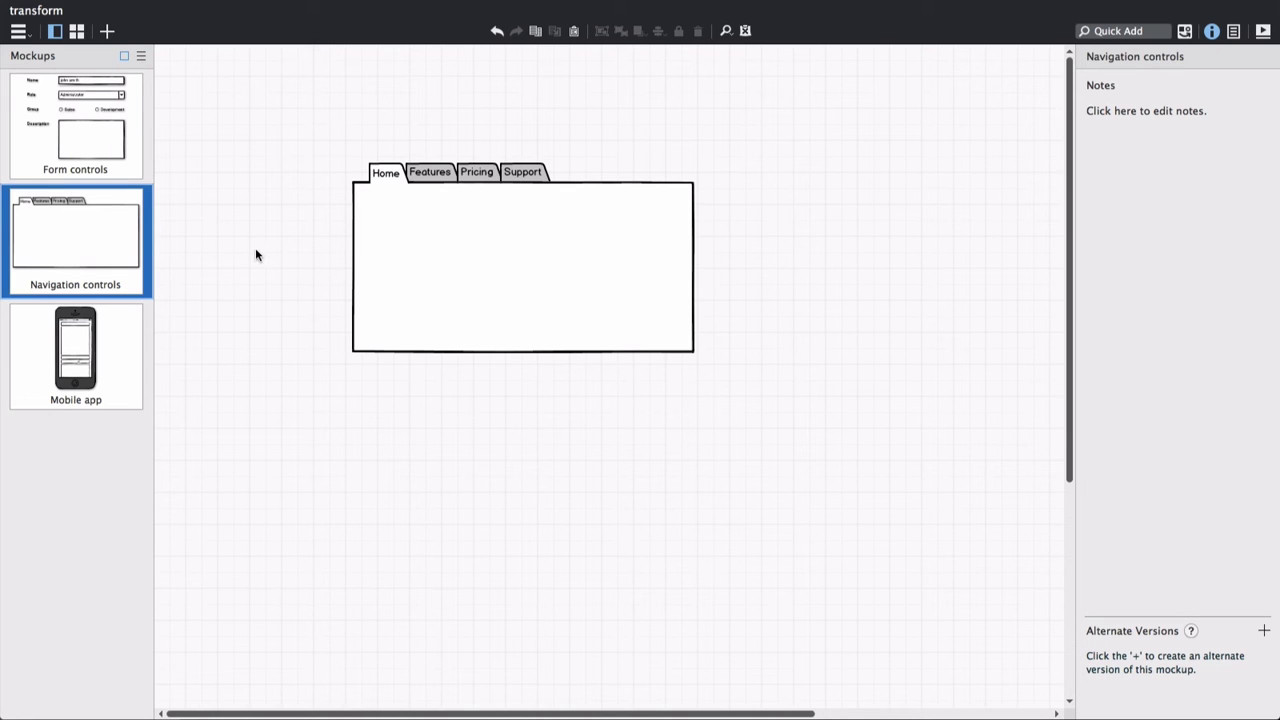
right_click(456, 270)
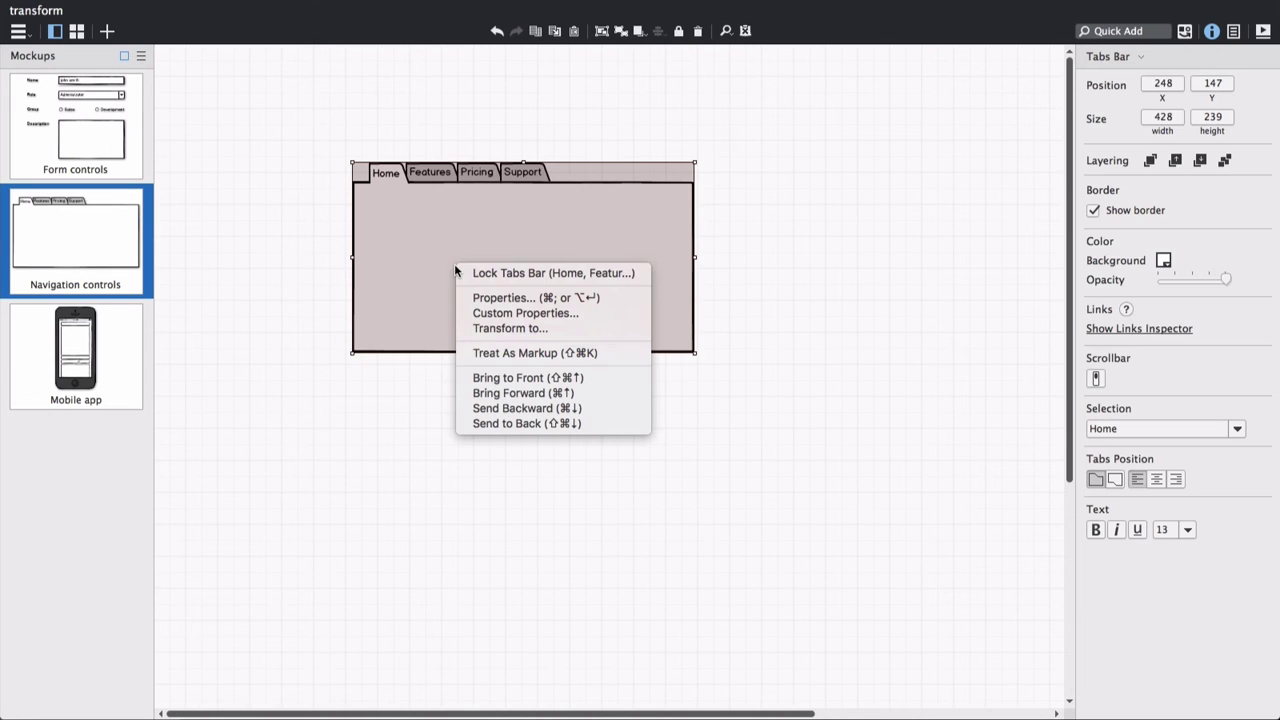
click(504, 328)
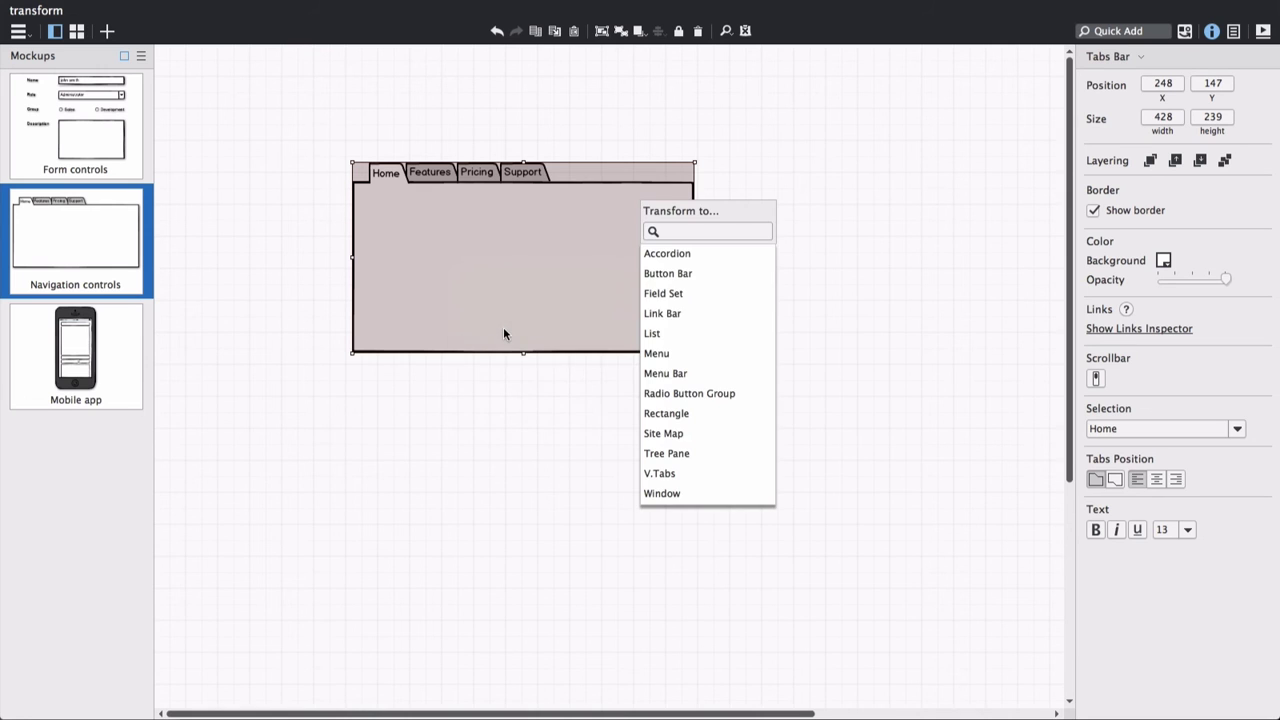
click(686, 317)
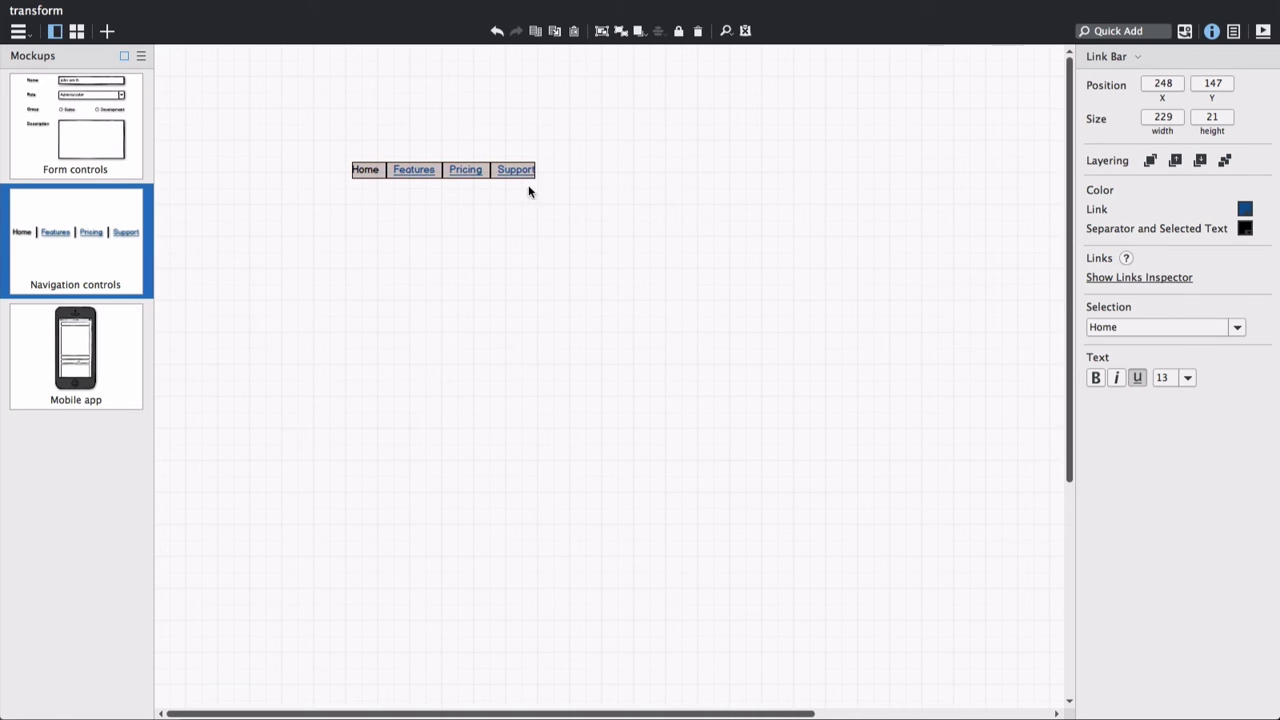
Step: Transform the Link Bar into a Menu Bar and auto-size it to fit Home, Features, Pricing, Support
right_click(506, 172)
click(550, 237)
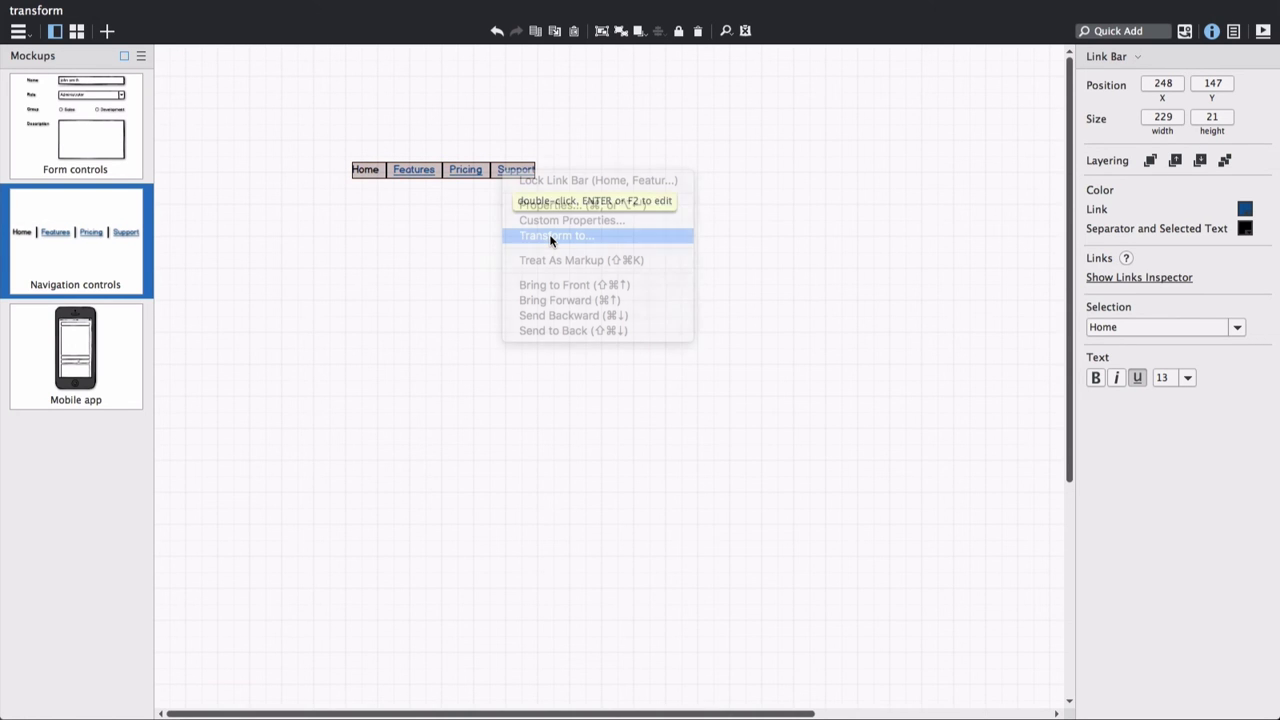
click(676, 372)
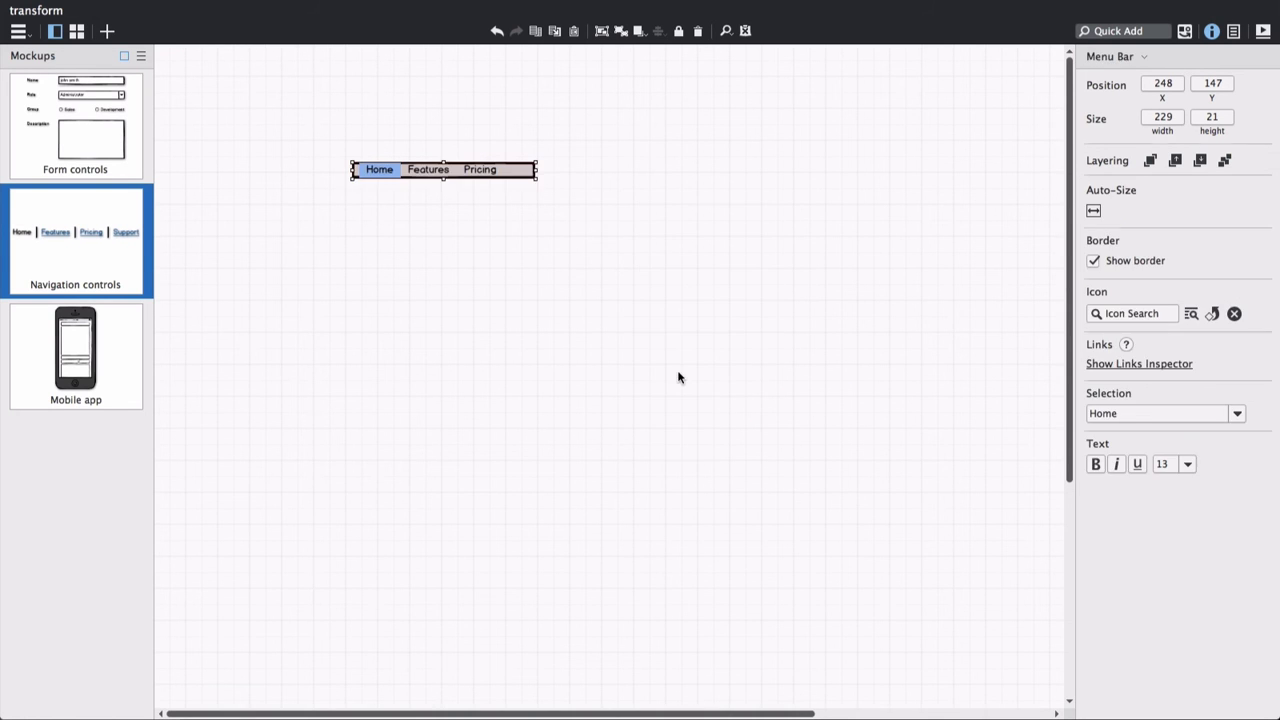
click(1094, 211)
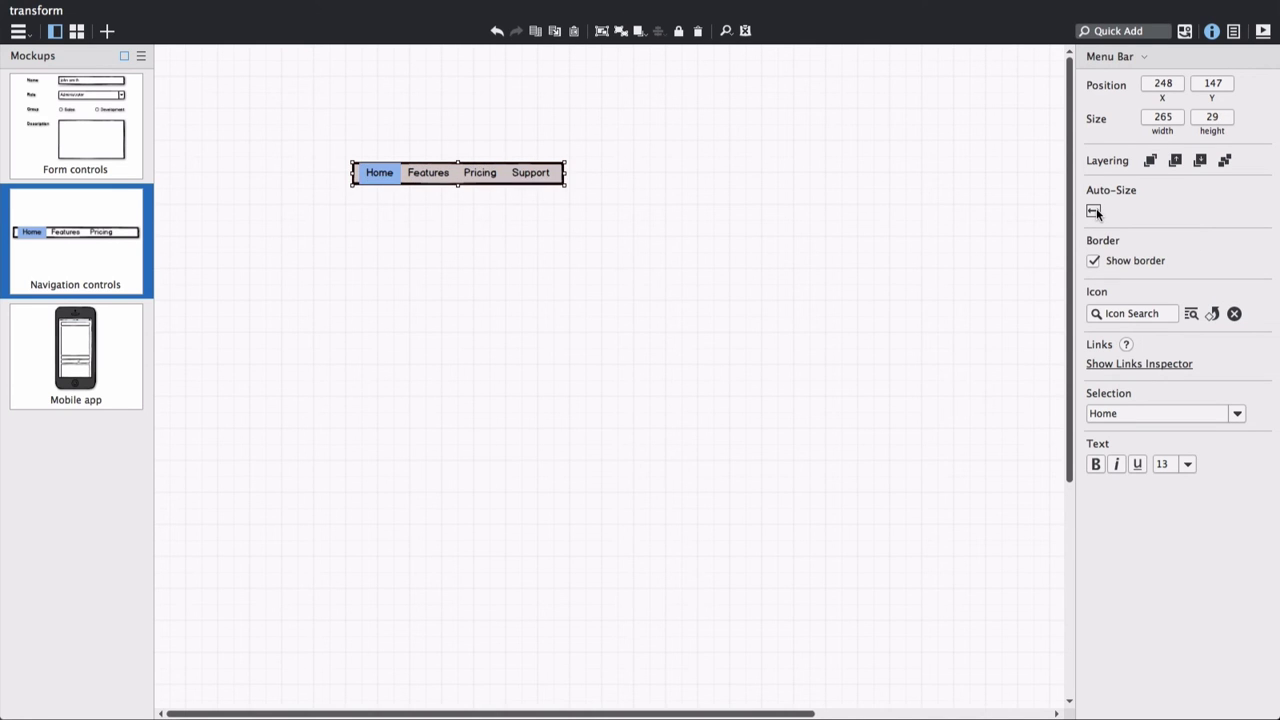
click(954, 213)
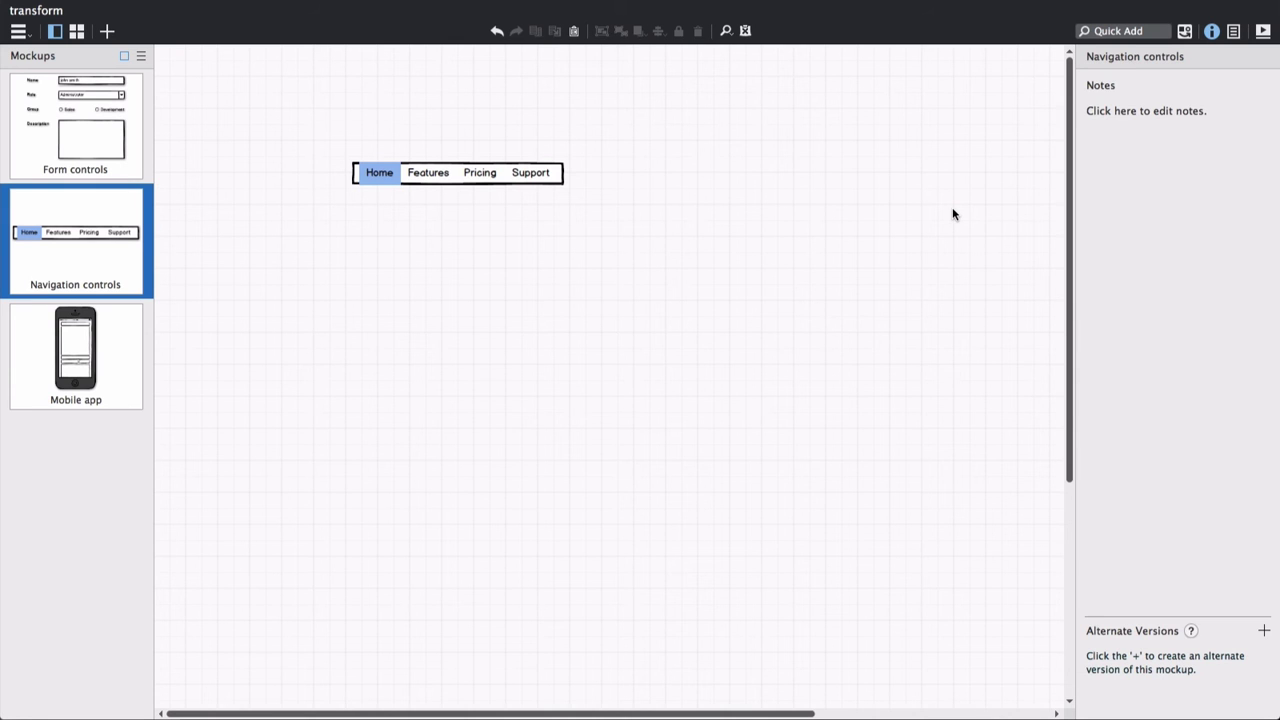
Step: Open the Mobile app mockup from the Mockups sidebar
click(117, 342)
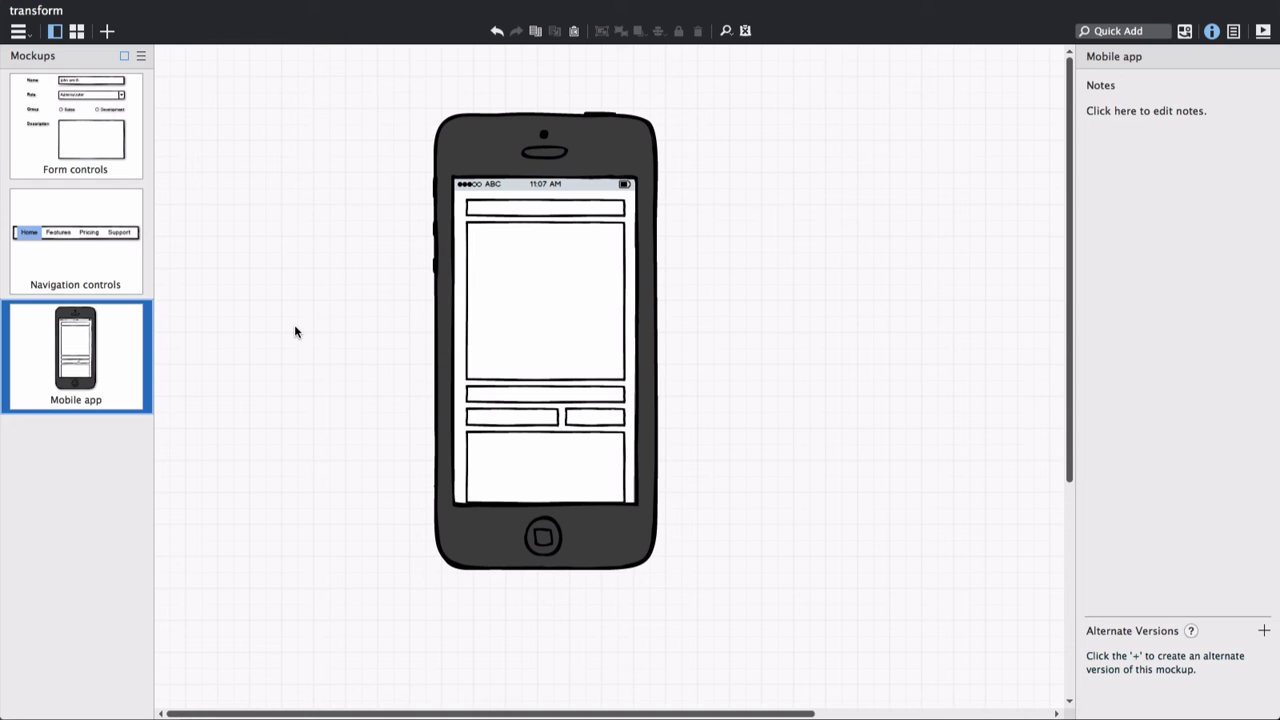
Step: Transform the large rectangle on the phone screen into an Image placeholder
click(553, 316)
right_click(553, 316)
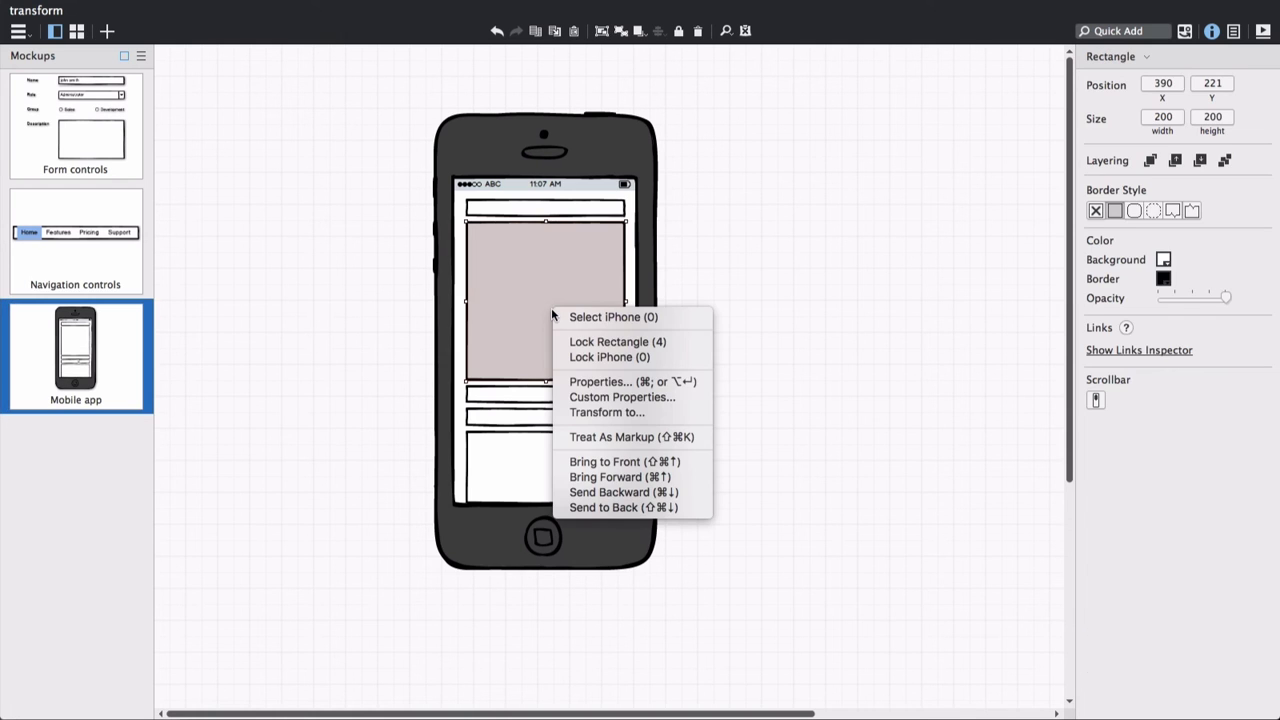
click(603, 418)
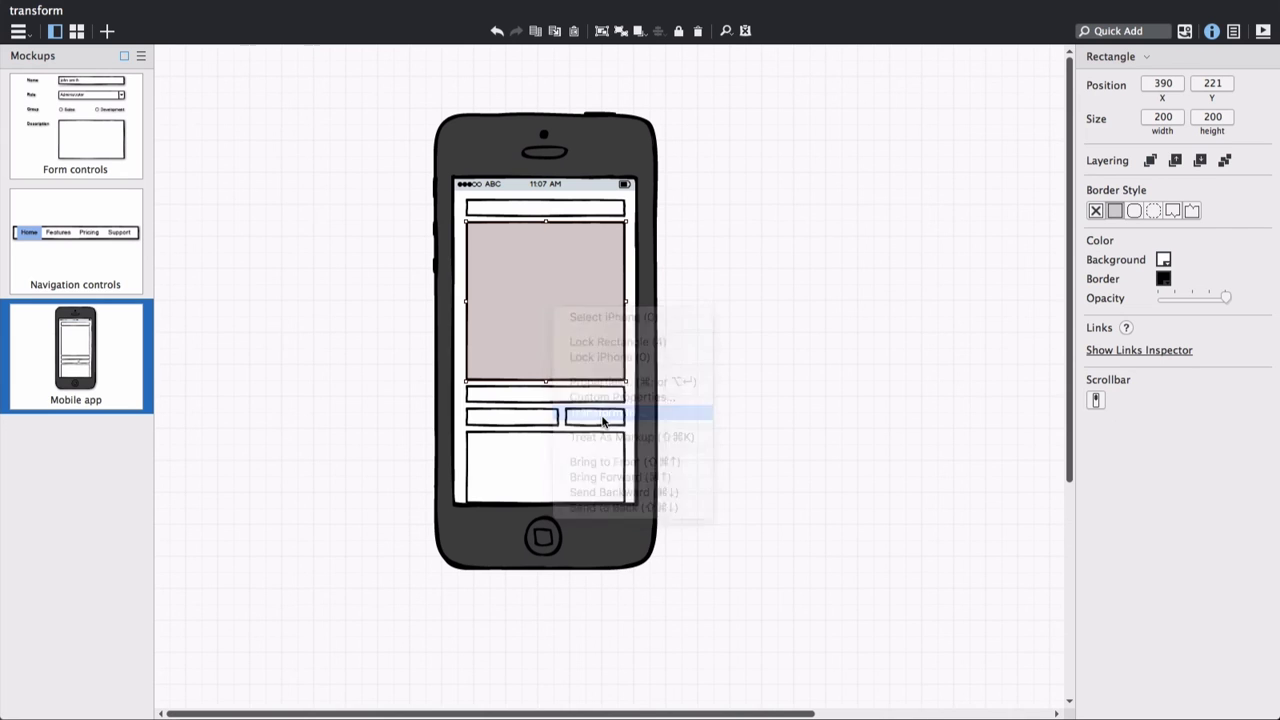
scroll(672, 410, down, 5)
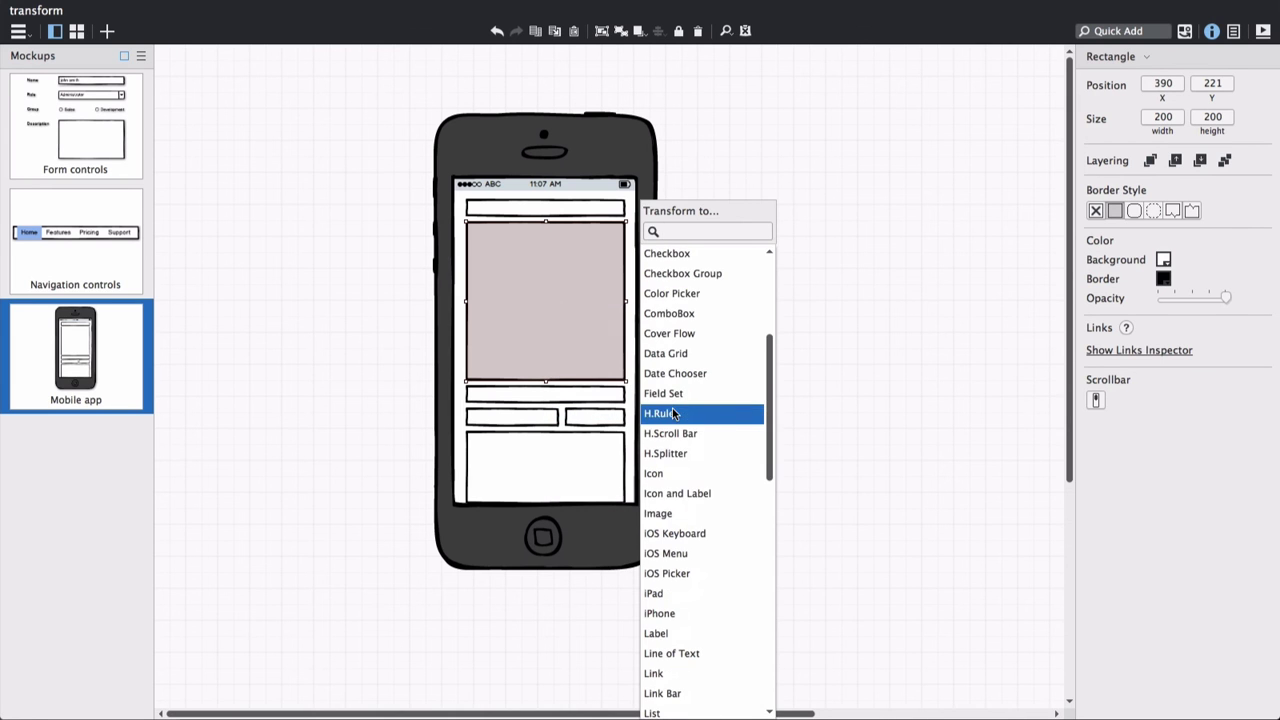
click(691, 514)
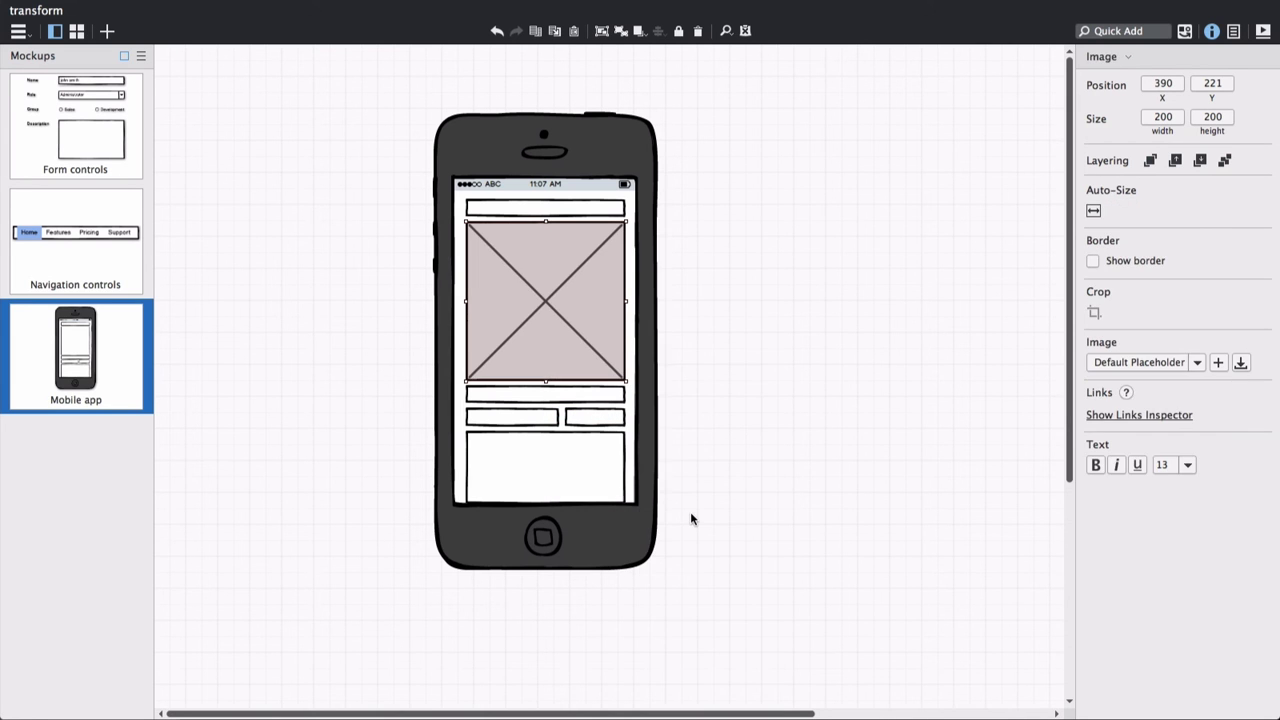
Step: Transform the thin bar beneath the image into a Progress Bar
right_click(562, 397)
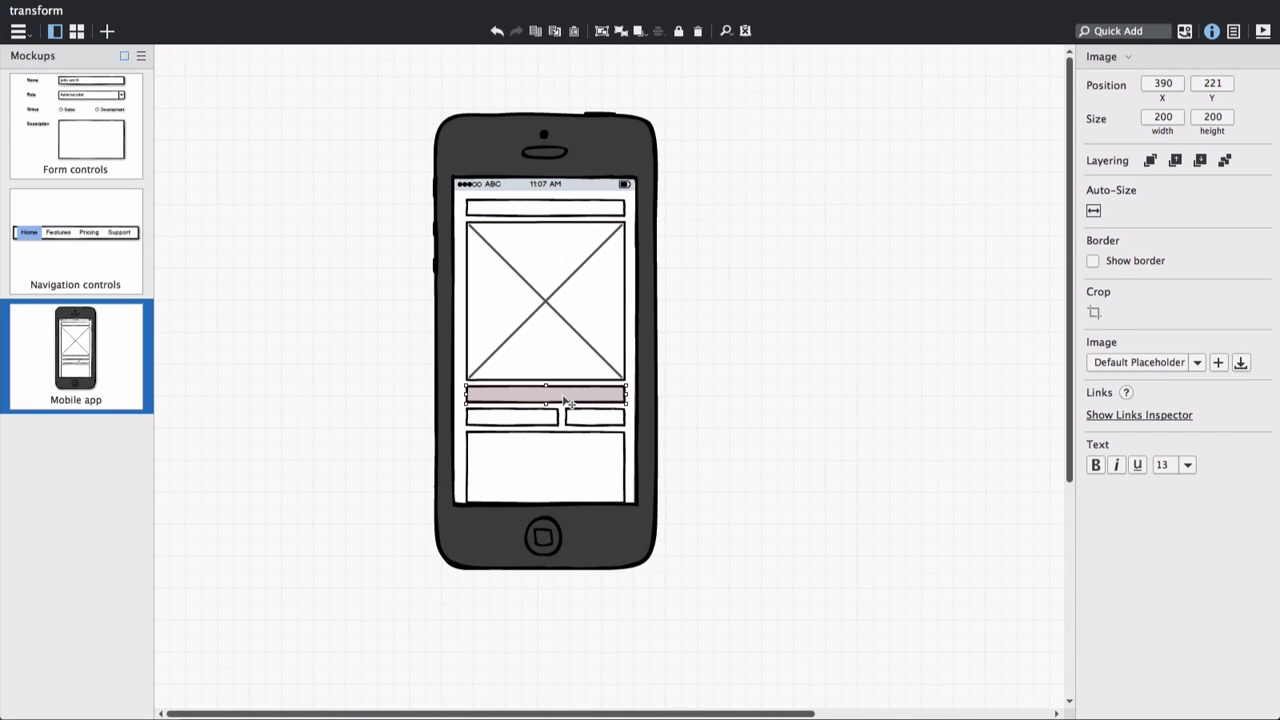
click(617, 497)
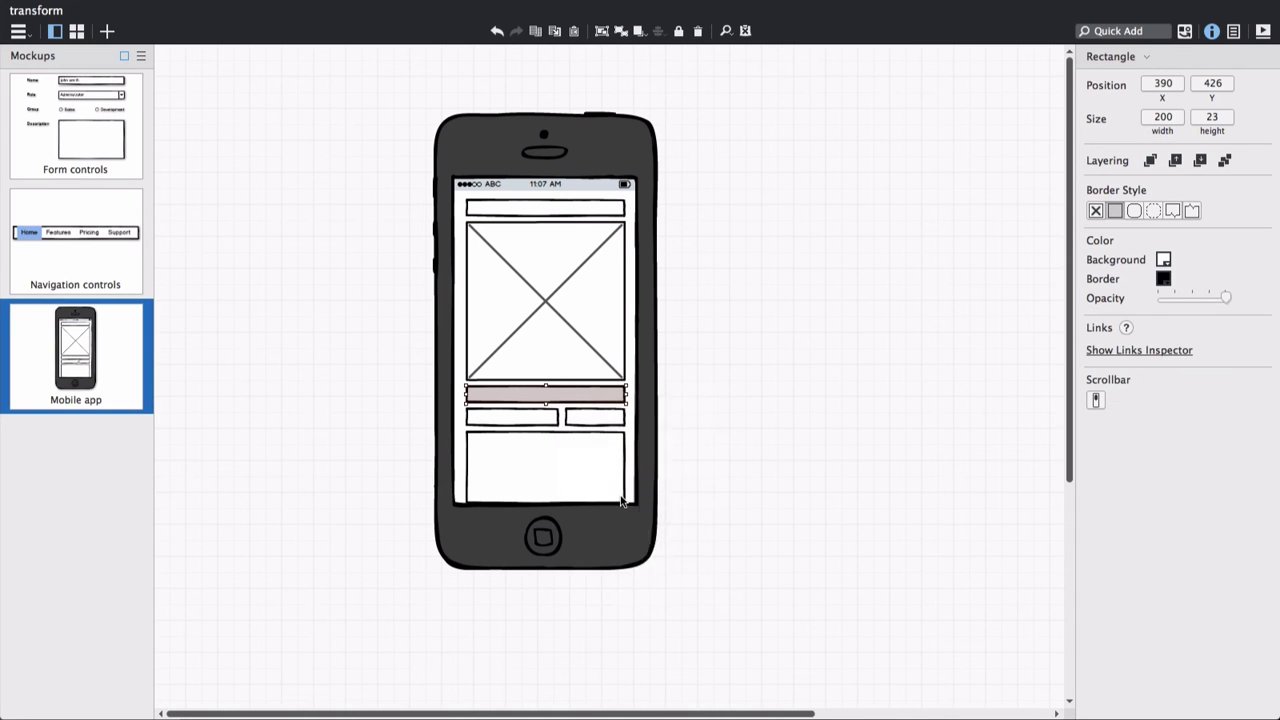
scroll(678, 490, down, 8)
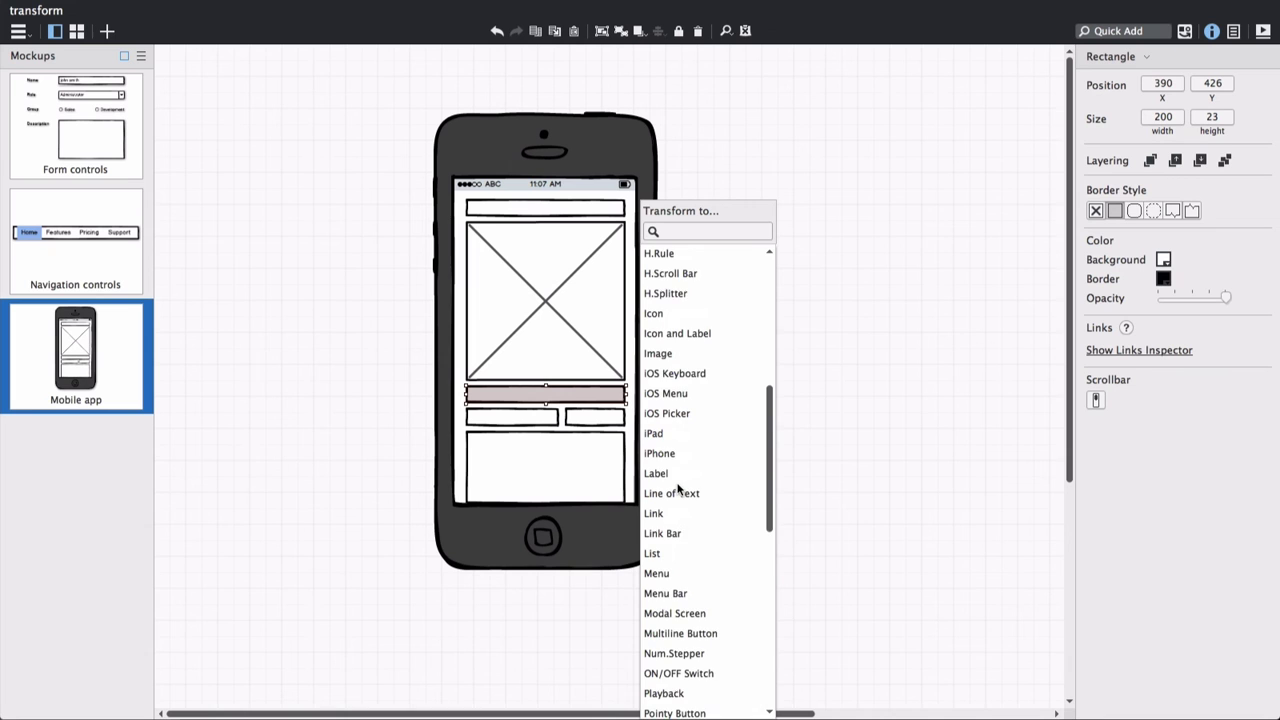
scroll(678, 490, down, 2)
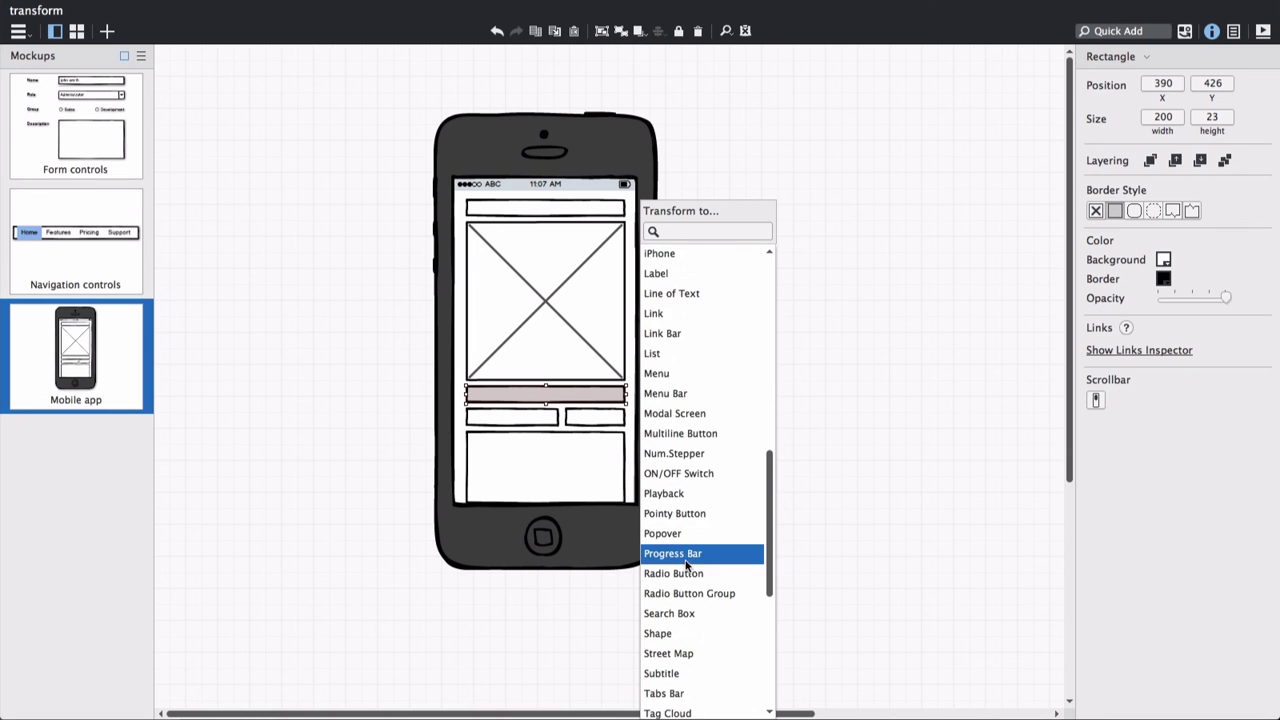
click(686, 553)
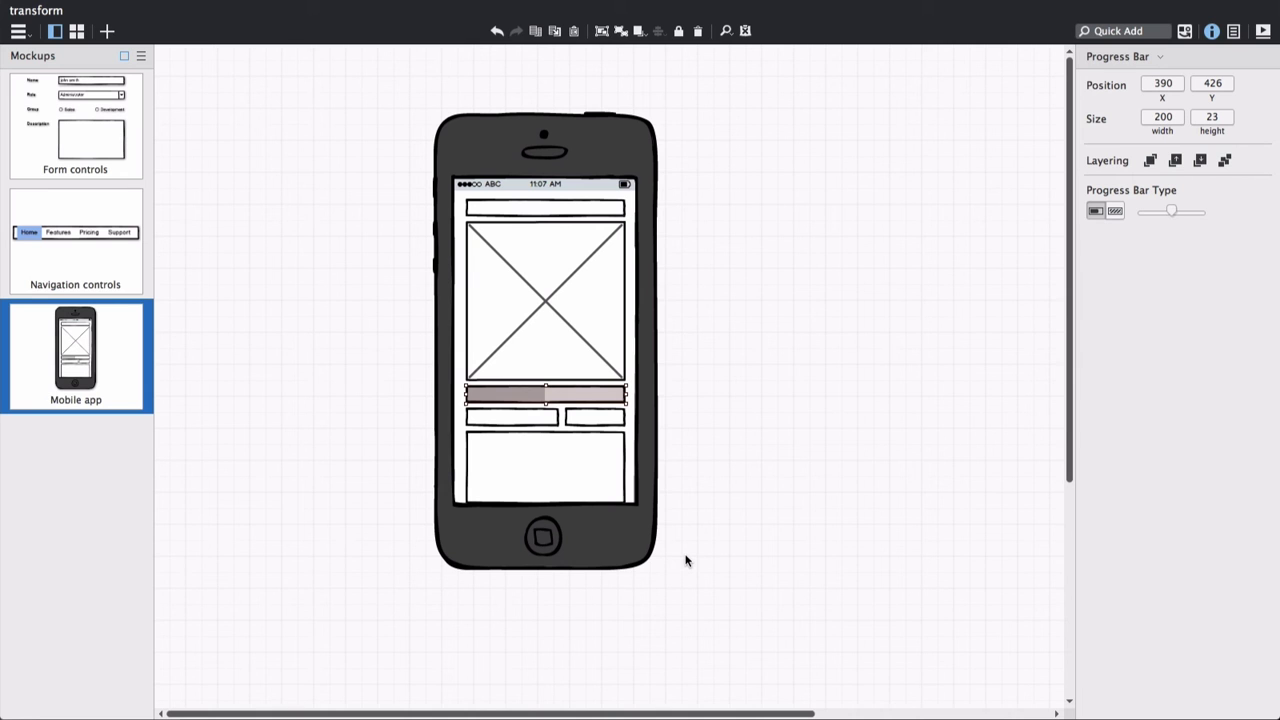
Step: Transform the left small box under the progress bar into Playback controls
click(519, 427)
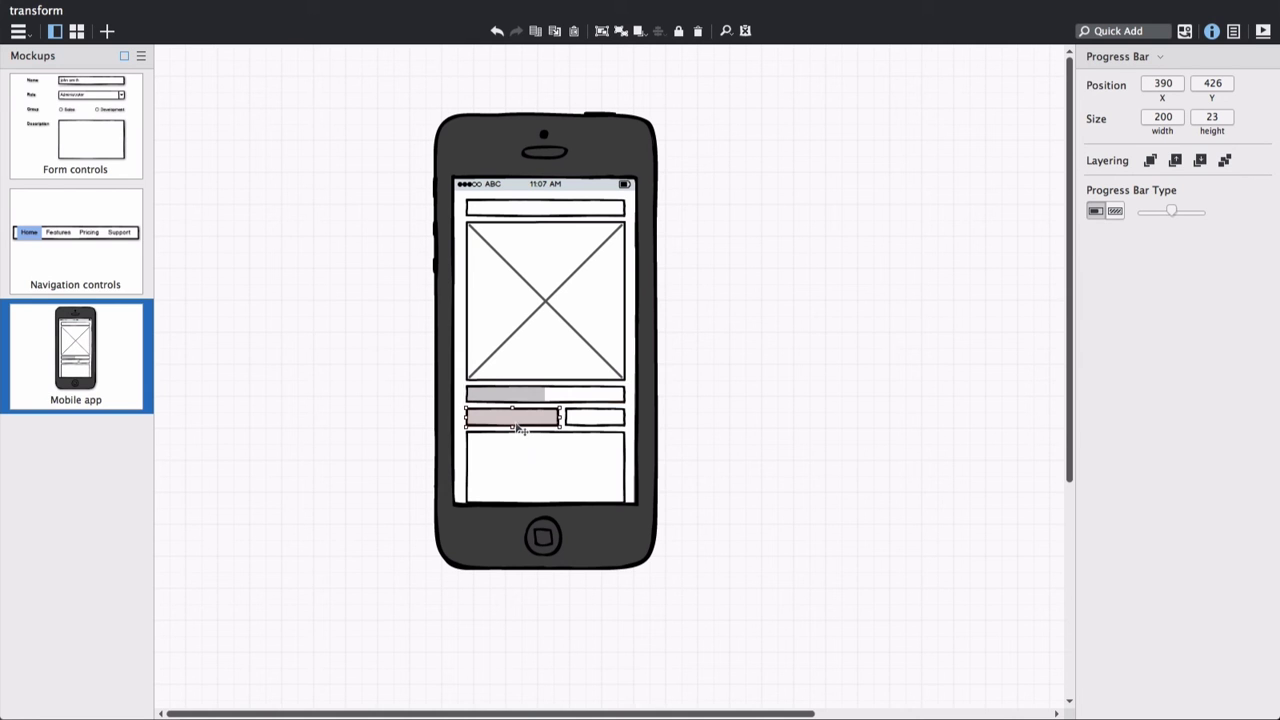
right_click(517, 424)
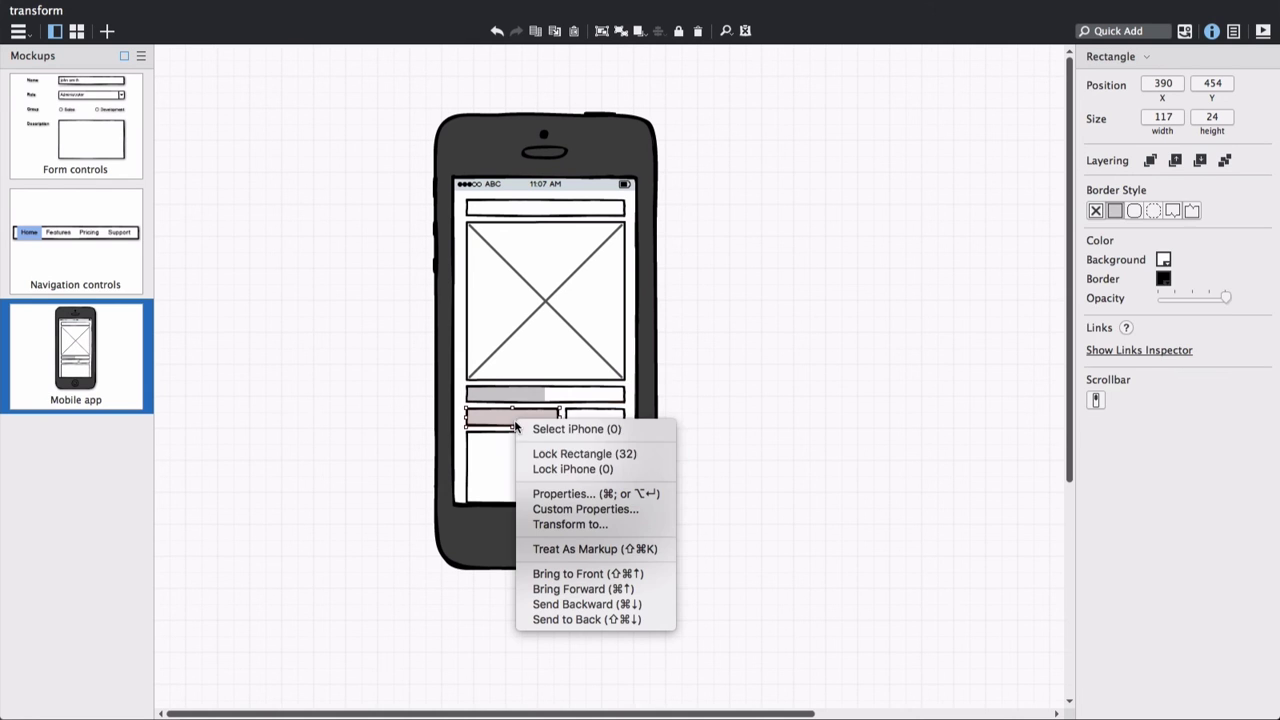
click(564, 525)
scroll(696, 490, down, 10)
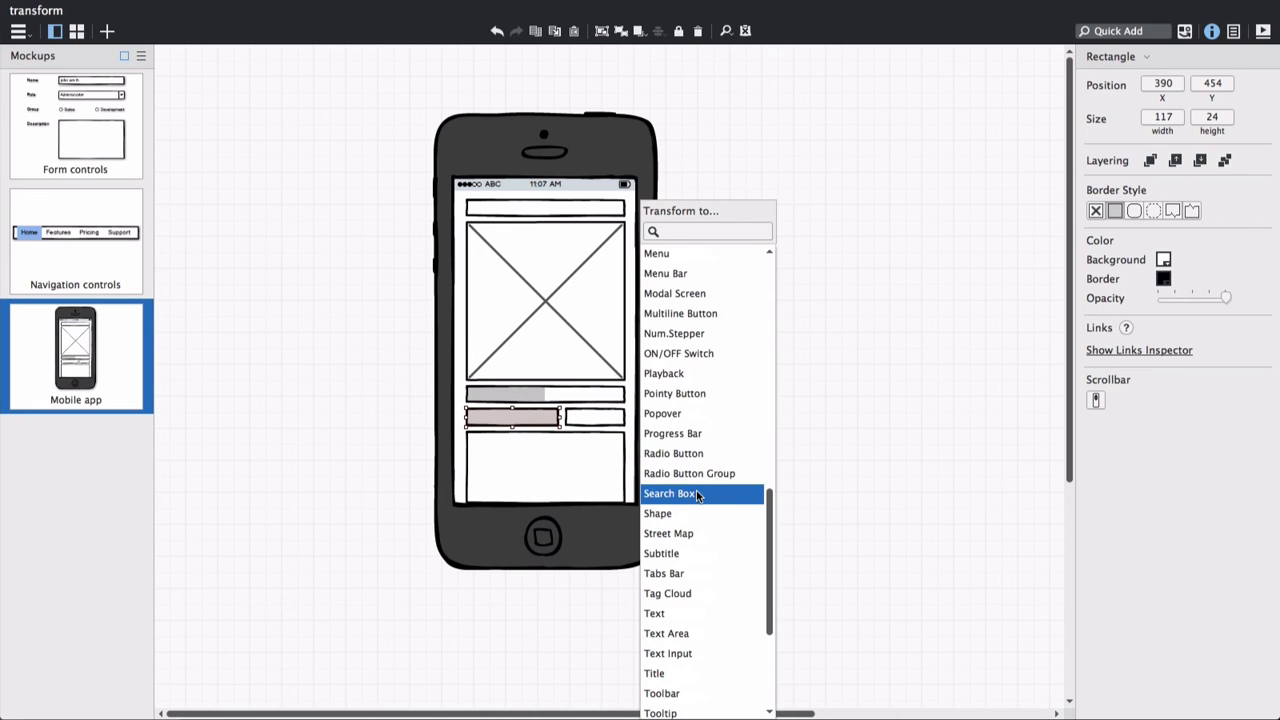
click(692, 379)
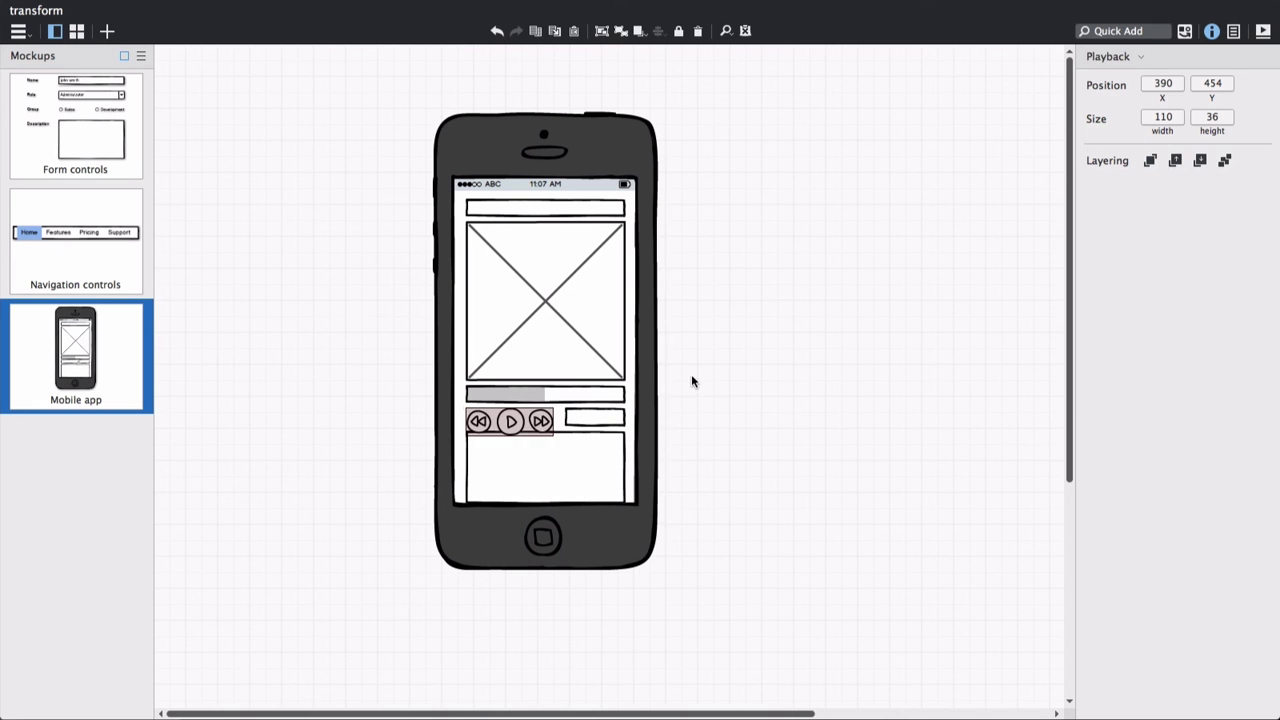
Step: Transform the right small box into a Volume Slider and align it with the playback buttons
click(594, 424)
right_click(594, 424)
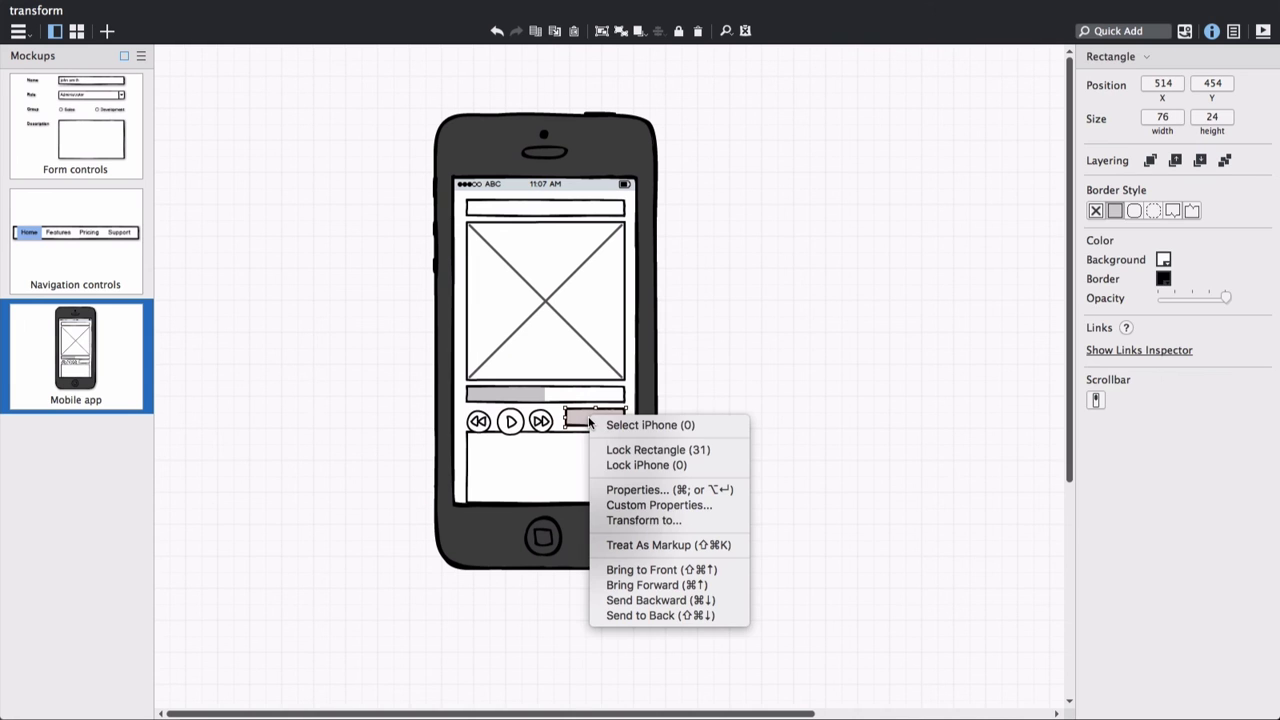
click(641, 524)
scroll(688, 476, down, 15)
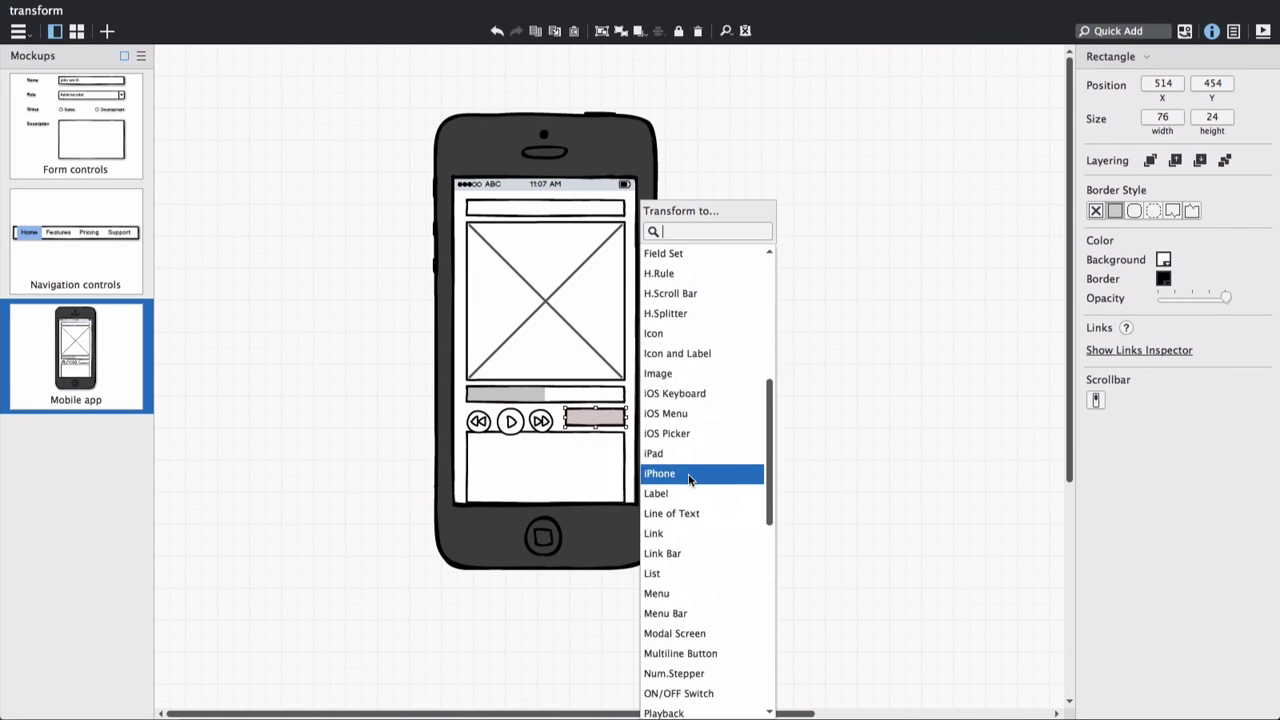
click(694, 657)
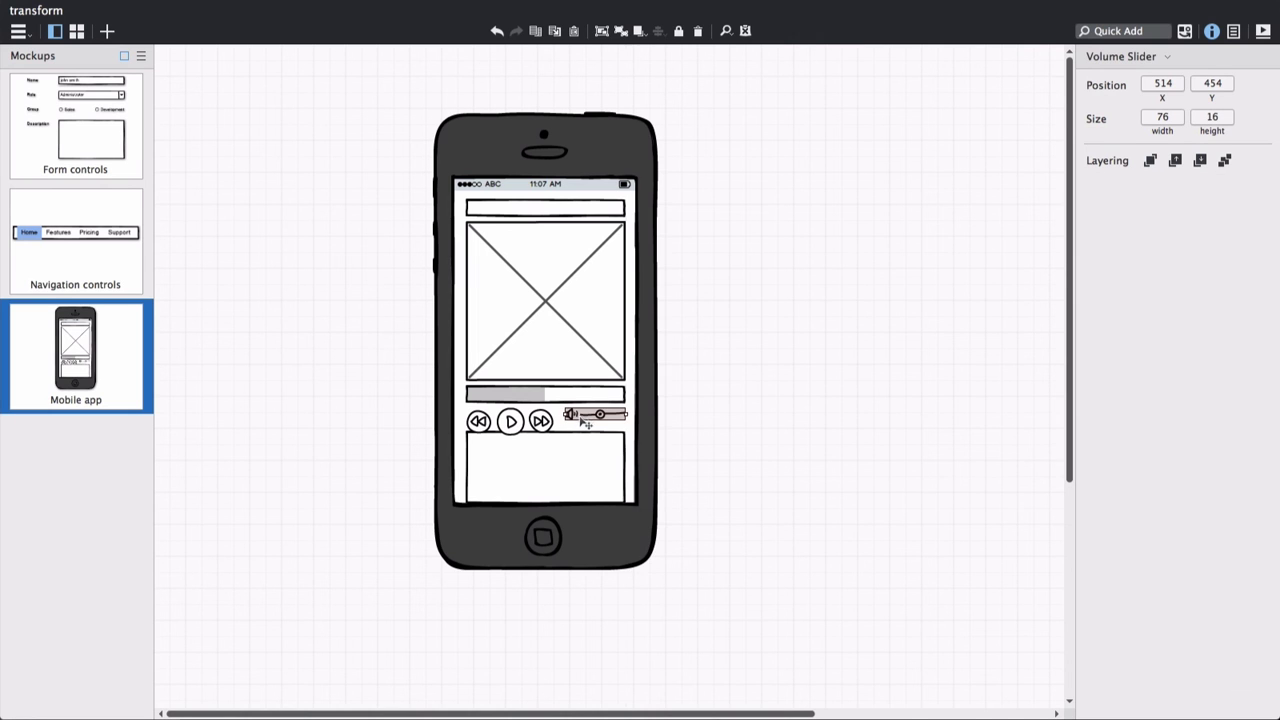
drag(586, 414, 545, 435)
shift+click(538, 426)
Step: Transform the large bottom box into a Data Grid
click(552, 446)
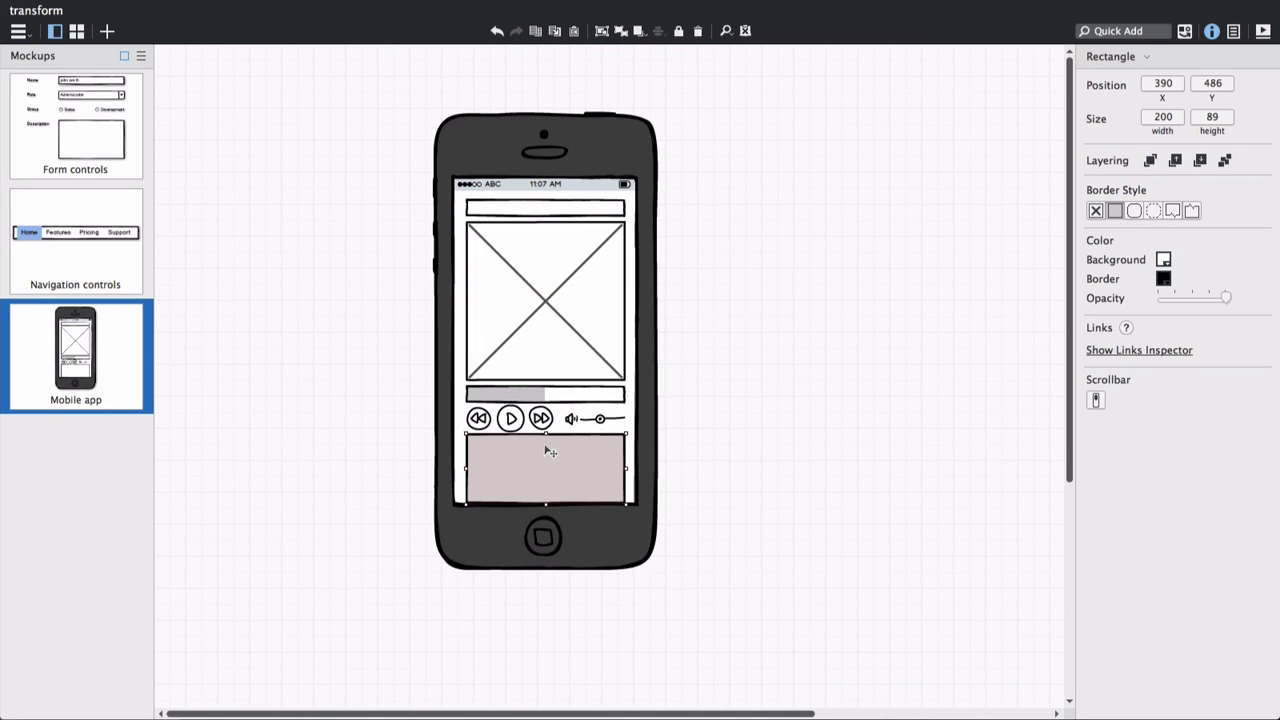
right_click(545, 455)
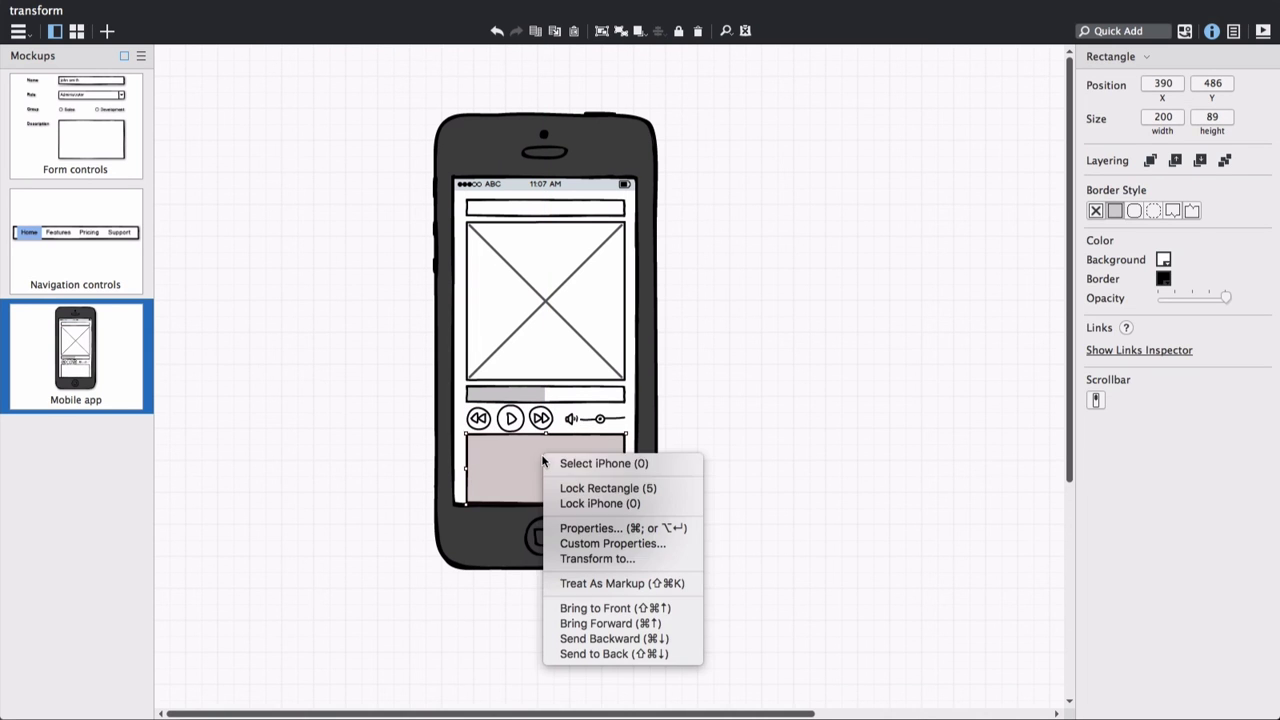
click(603, 557)
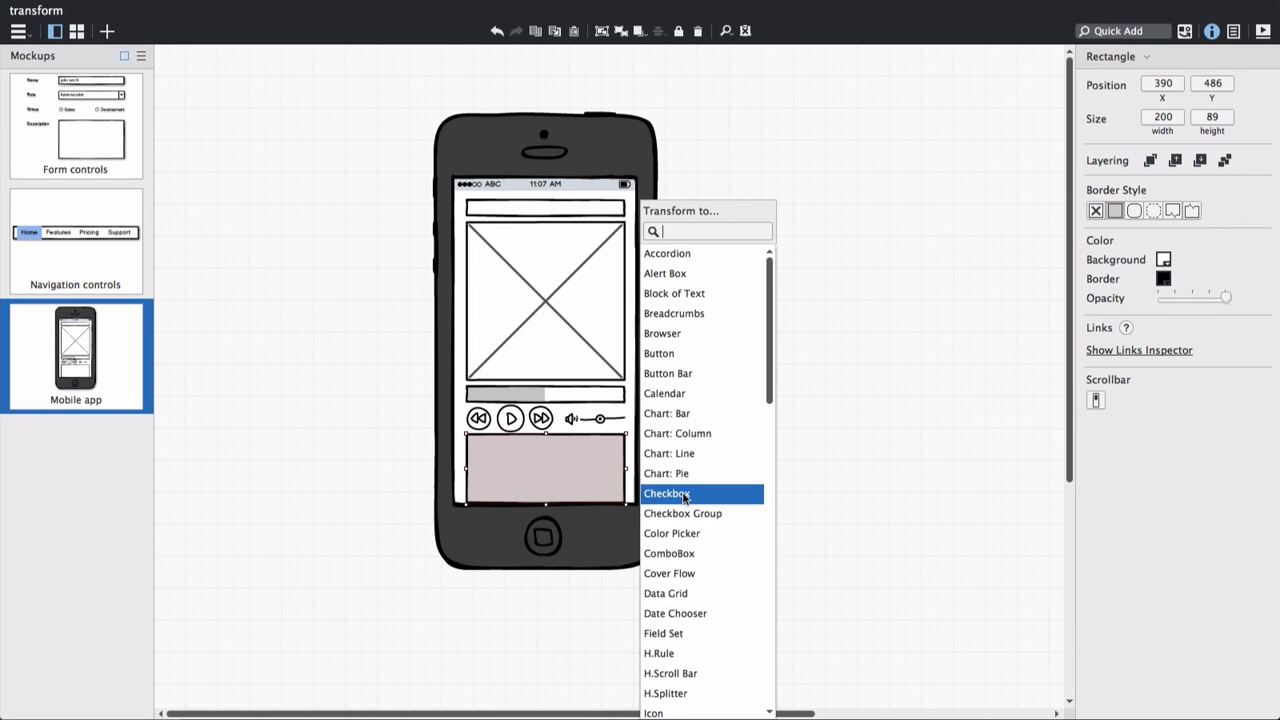
click(683, 594)
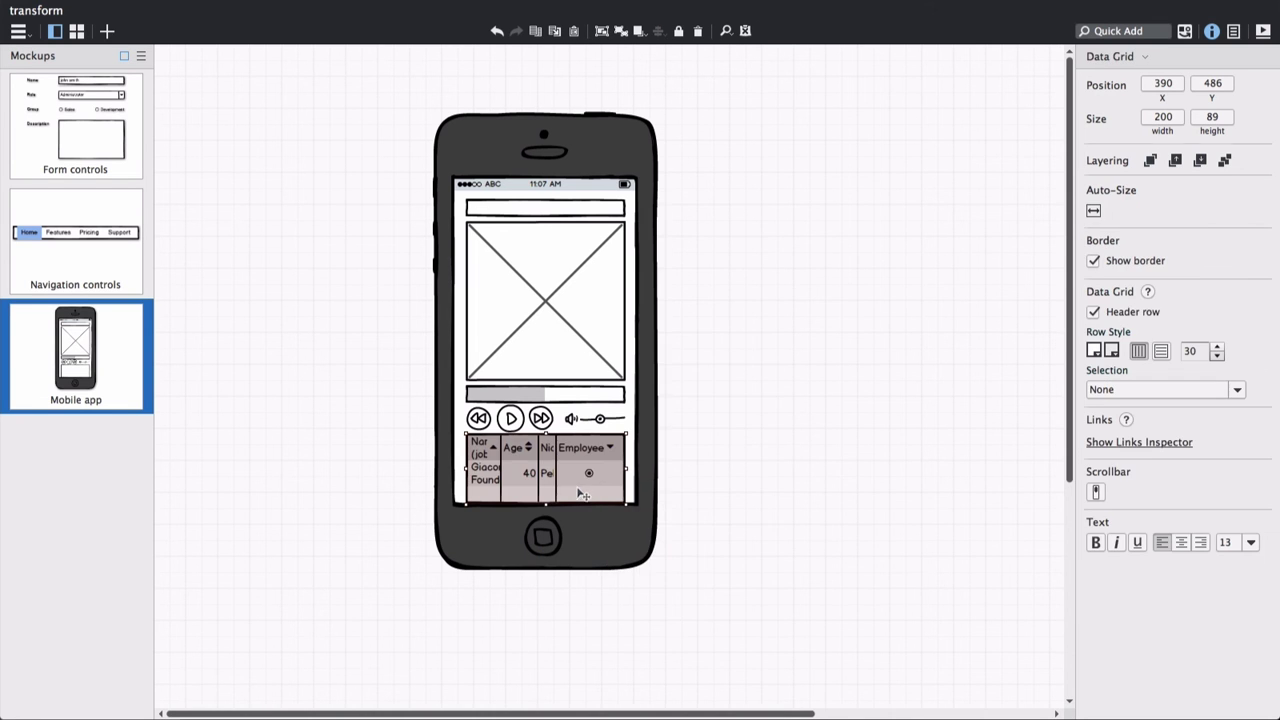
Step: Fill the data grid with a 'Track, Time' header and rows Track 1, Track 2, Track 3 at 0:00
double_click(578, 490)
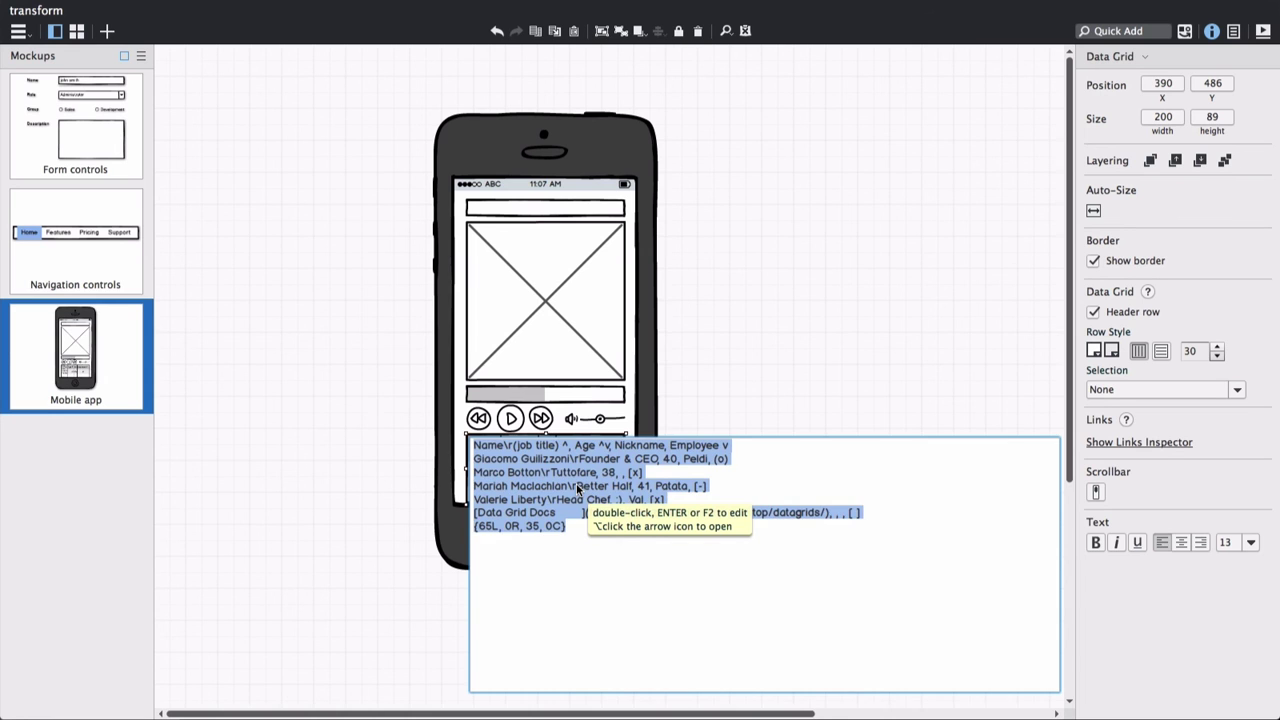
text(Track, Time)
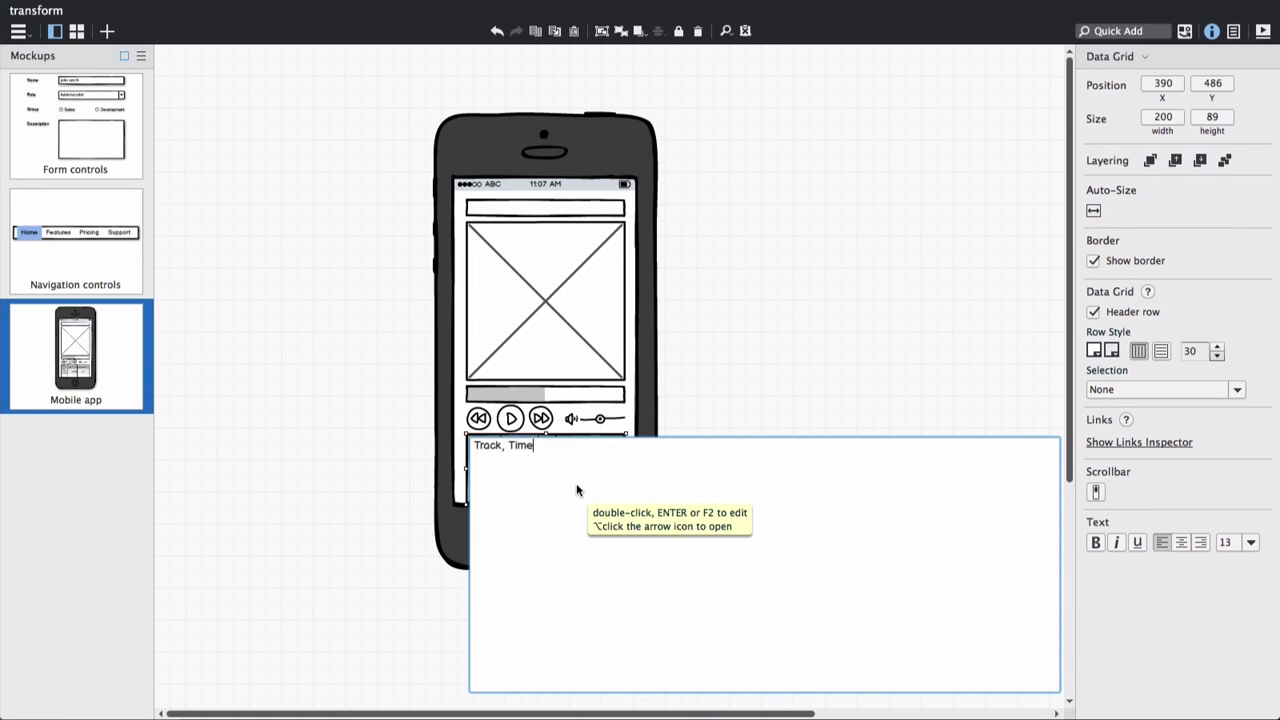
key(Return)
text(Track 1, 0:00)
key(Return)
text(Track 2, 0:00)
key(Return)
text(Track )
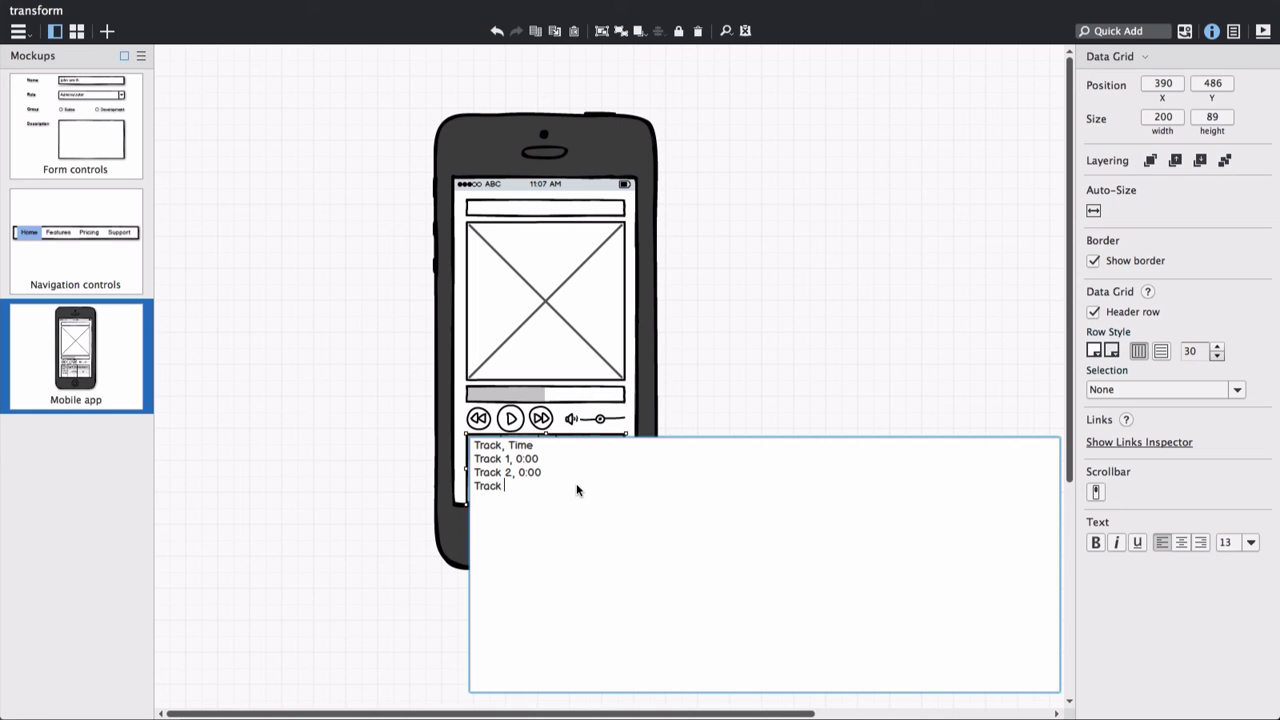
text(3, 0:00)
key(ctrl+Return)
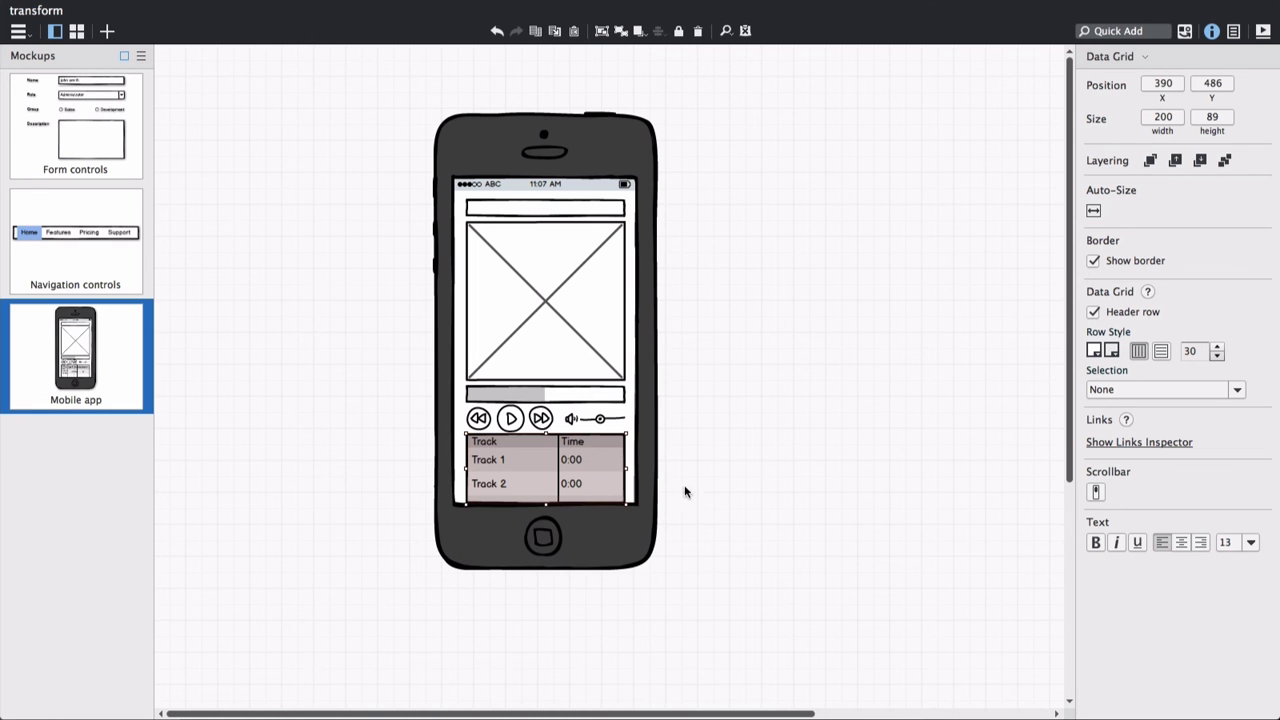
Step: Set the data grid's selected row to 'Track 2, 0:00' and its row height to 22
click(1131, 390)
click(1134, 446)
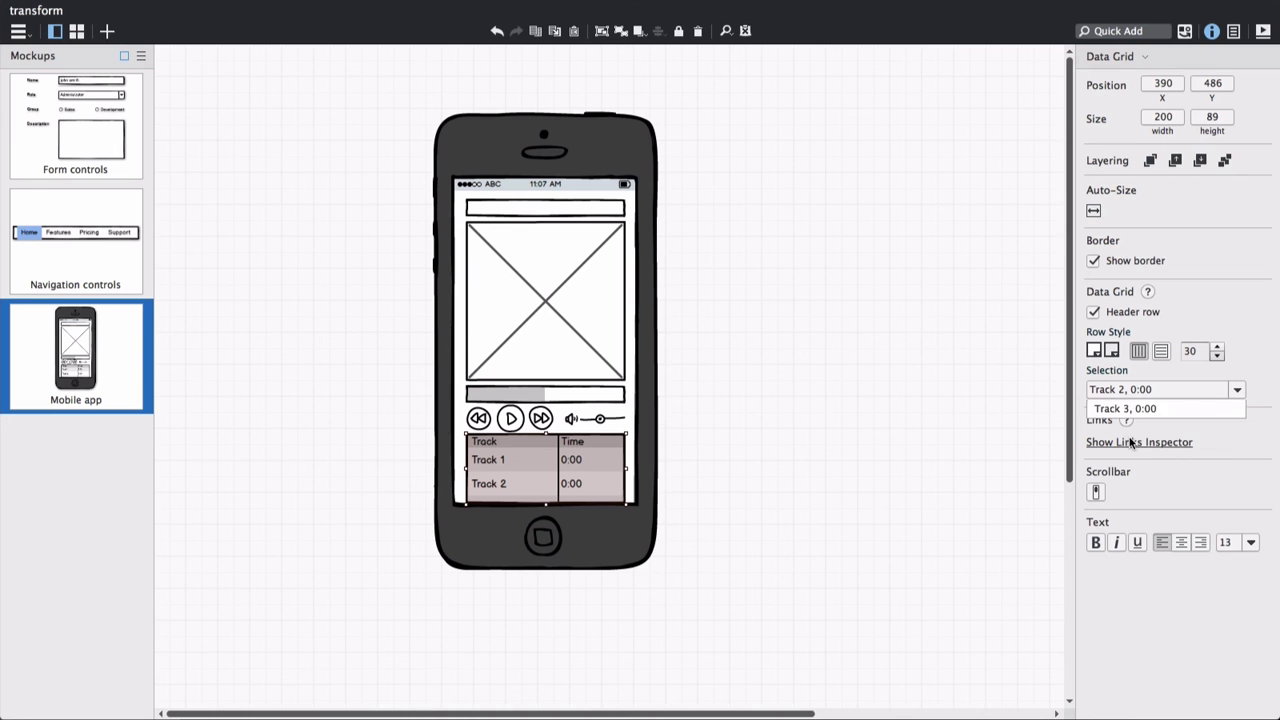
click(1217, 356)
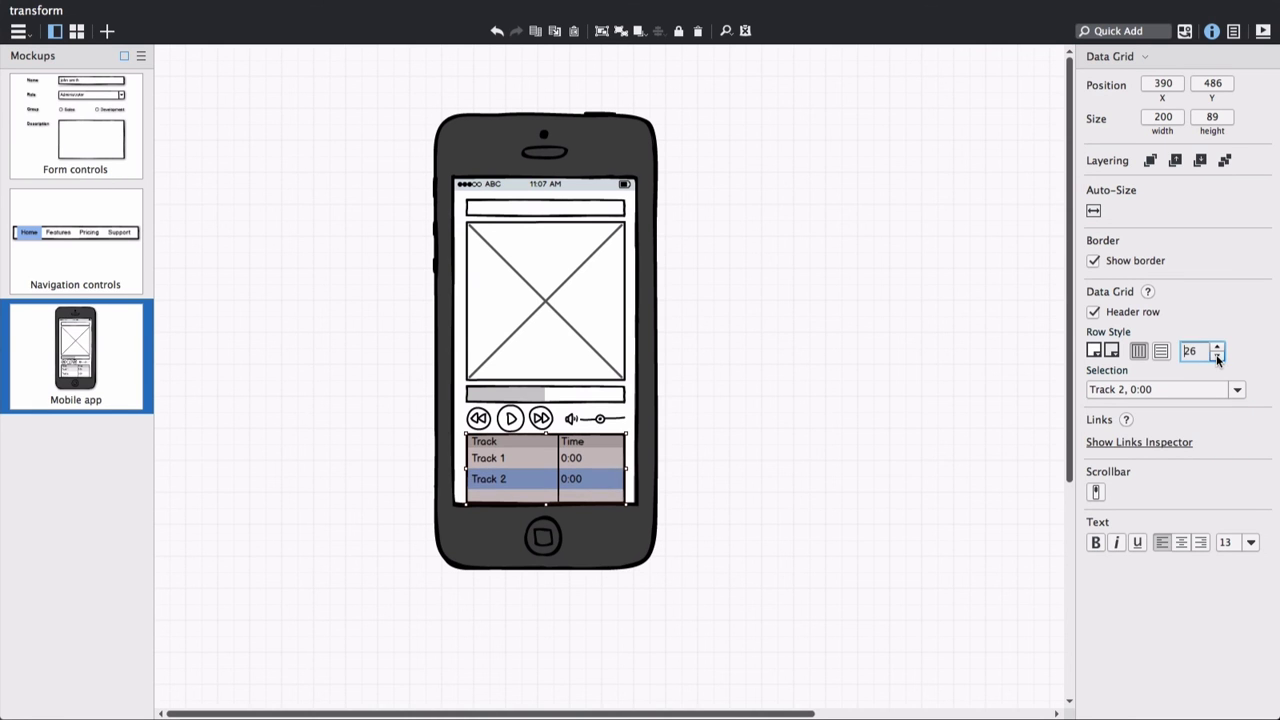
click(1217, 357)
click(1217, 357)
click(1217, 357)
click(1217, 357)
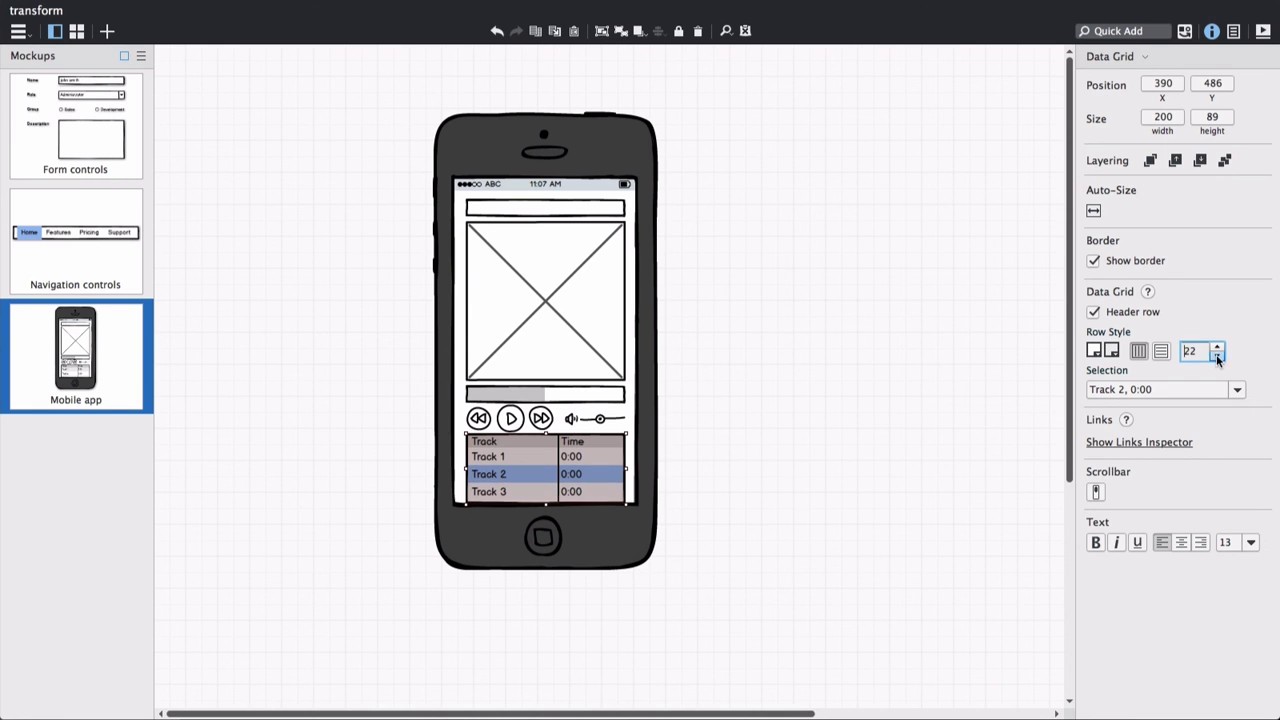
click(920, 403)
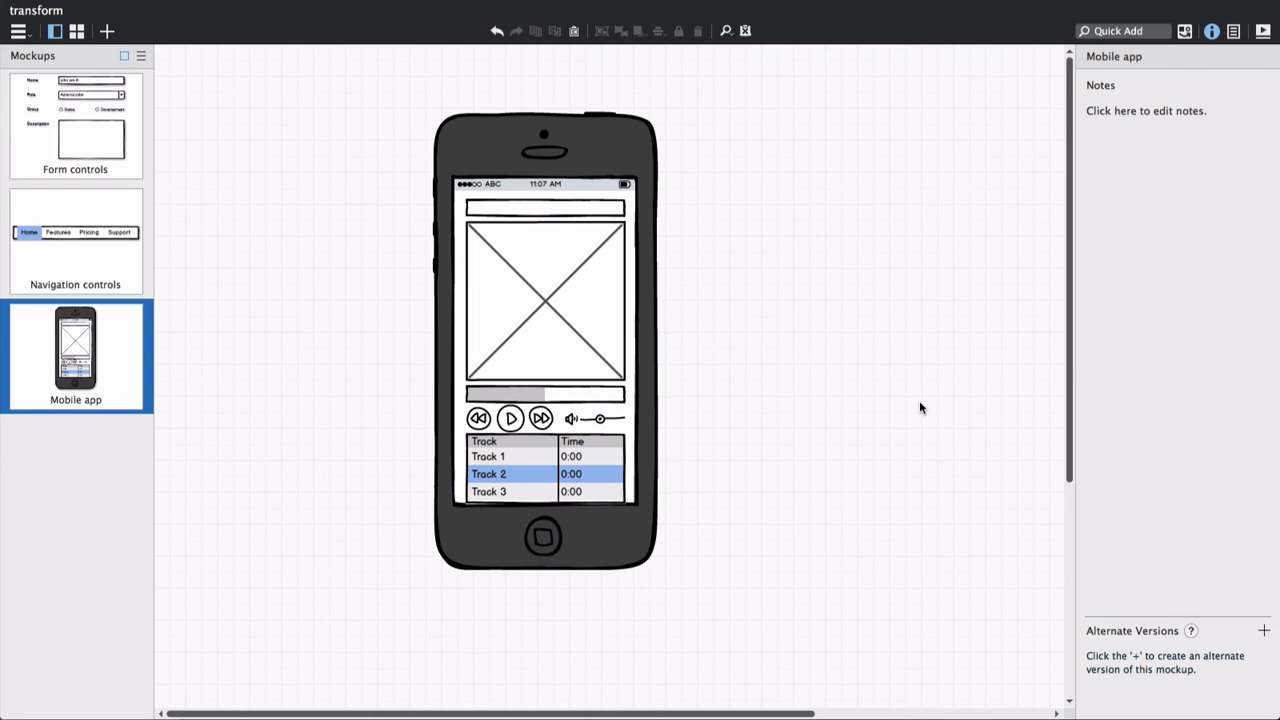
Step: Transform the top rectangle above the image into a Line of Text
click(550, 210)
right_click(550, 213)
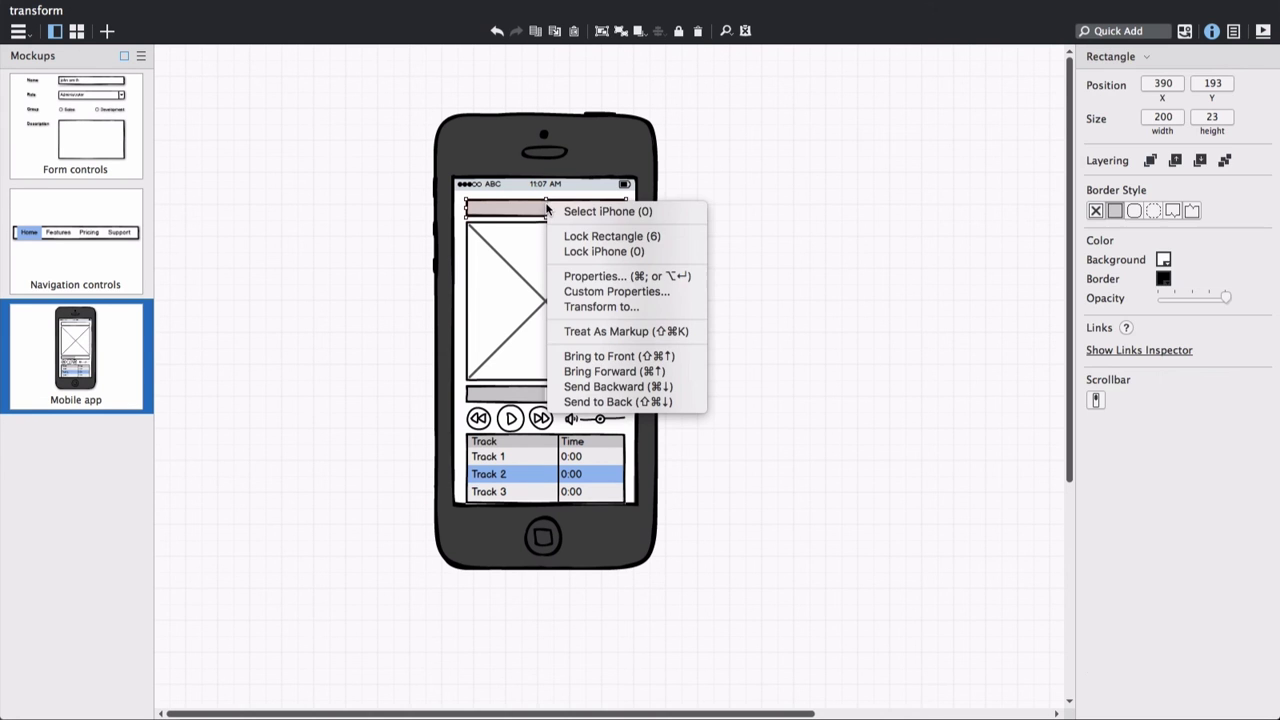
click(601, 307)
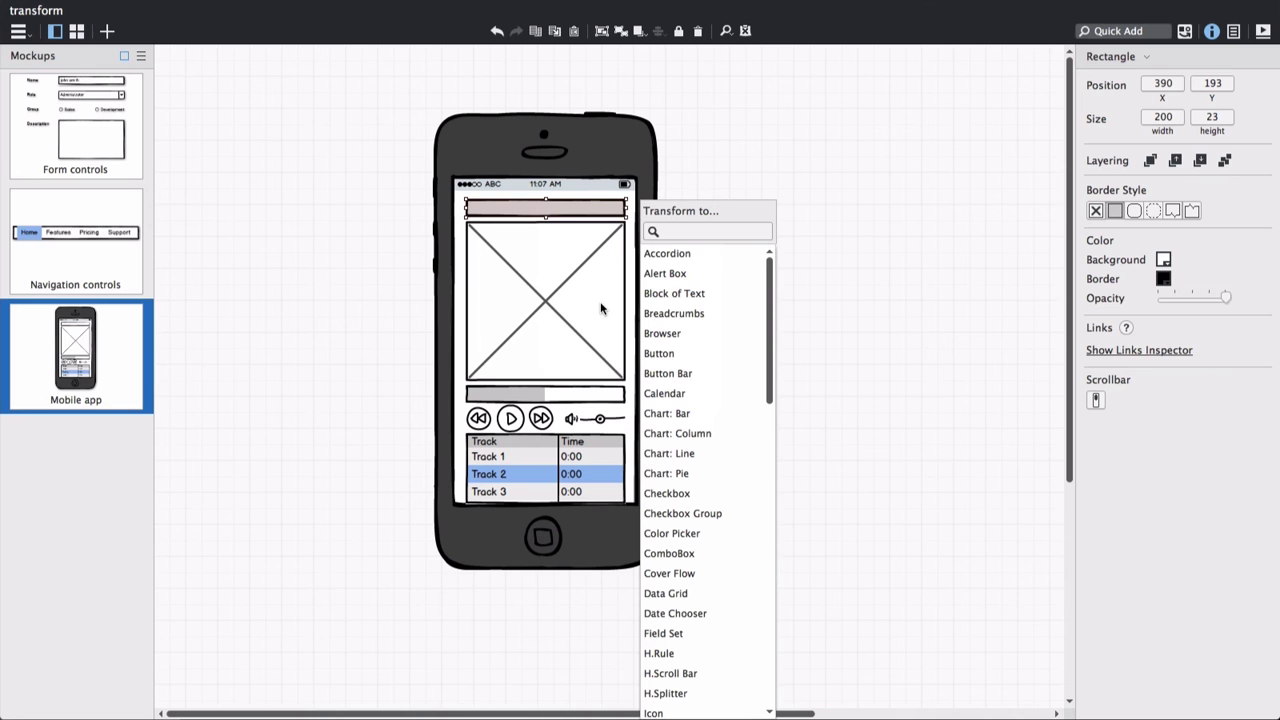
text(lin)
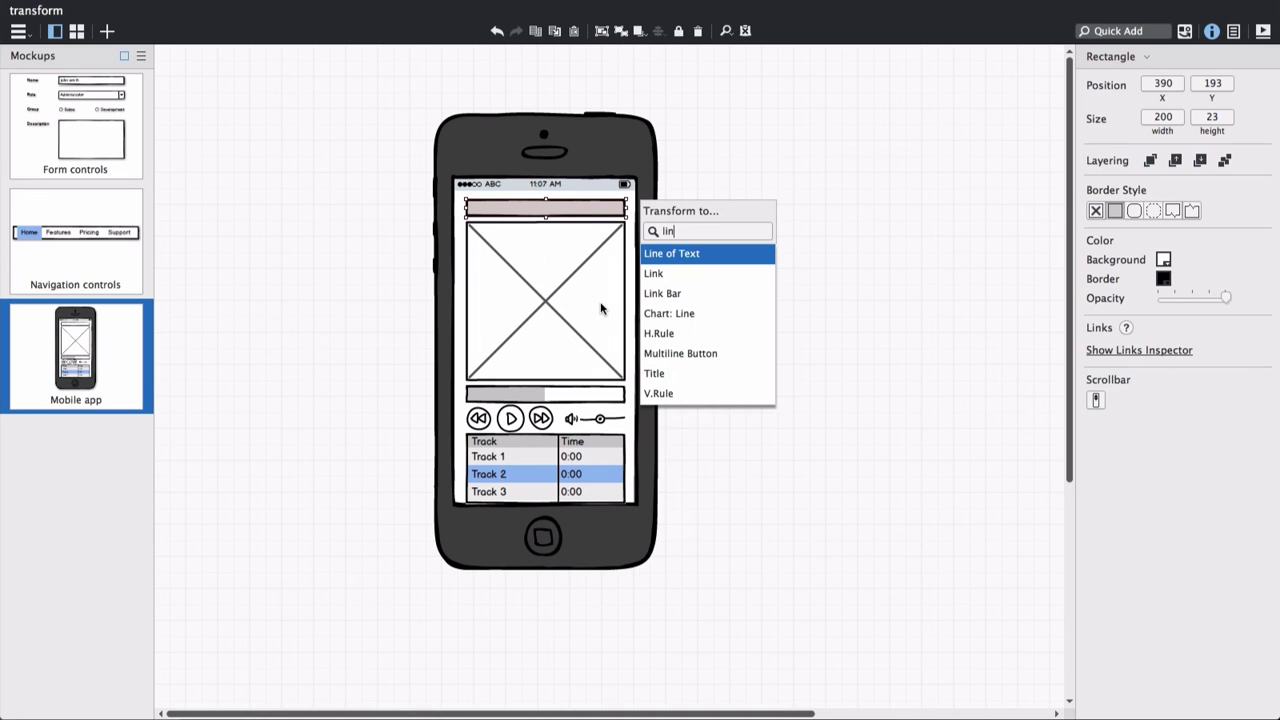
key(Return)
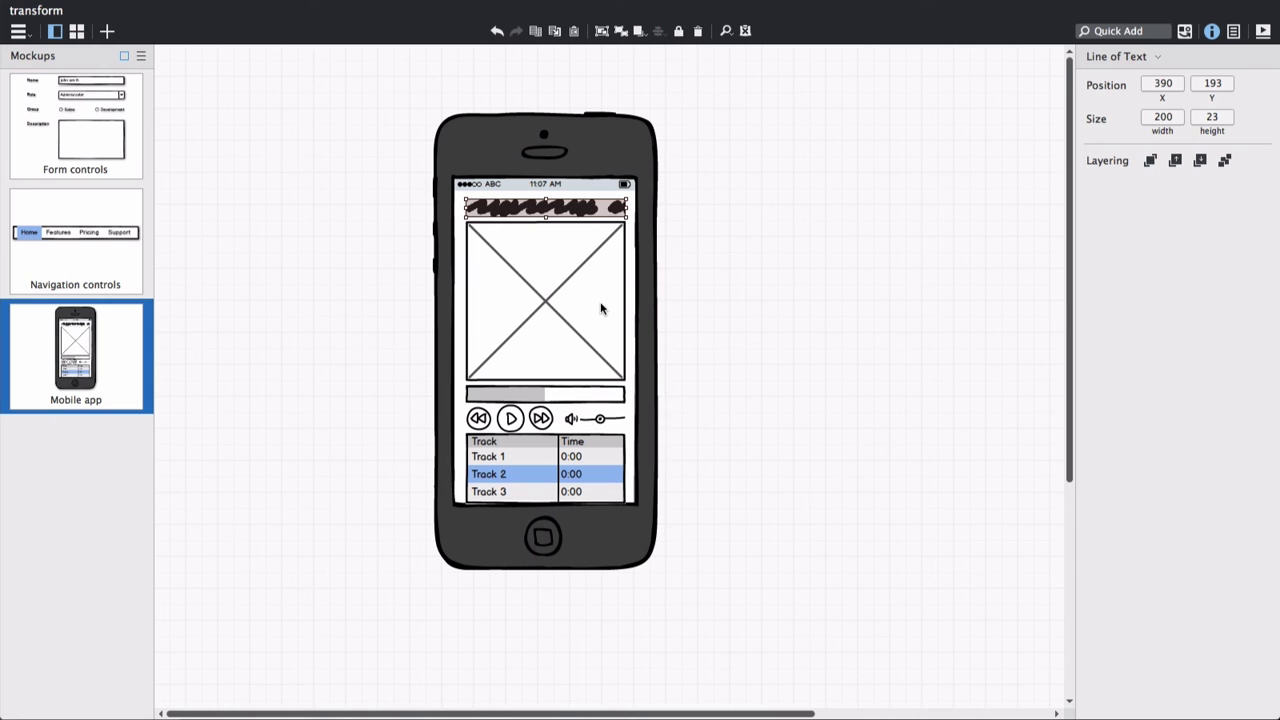
Step: Convert the line into a Subtitle reading 'Track 2' and centre-align it
key(Return)
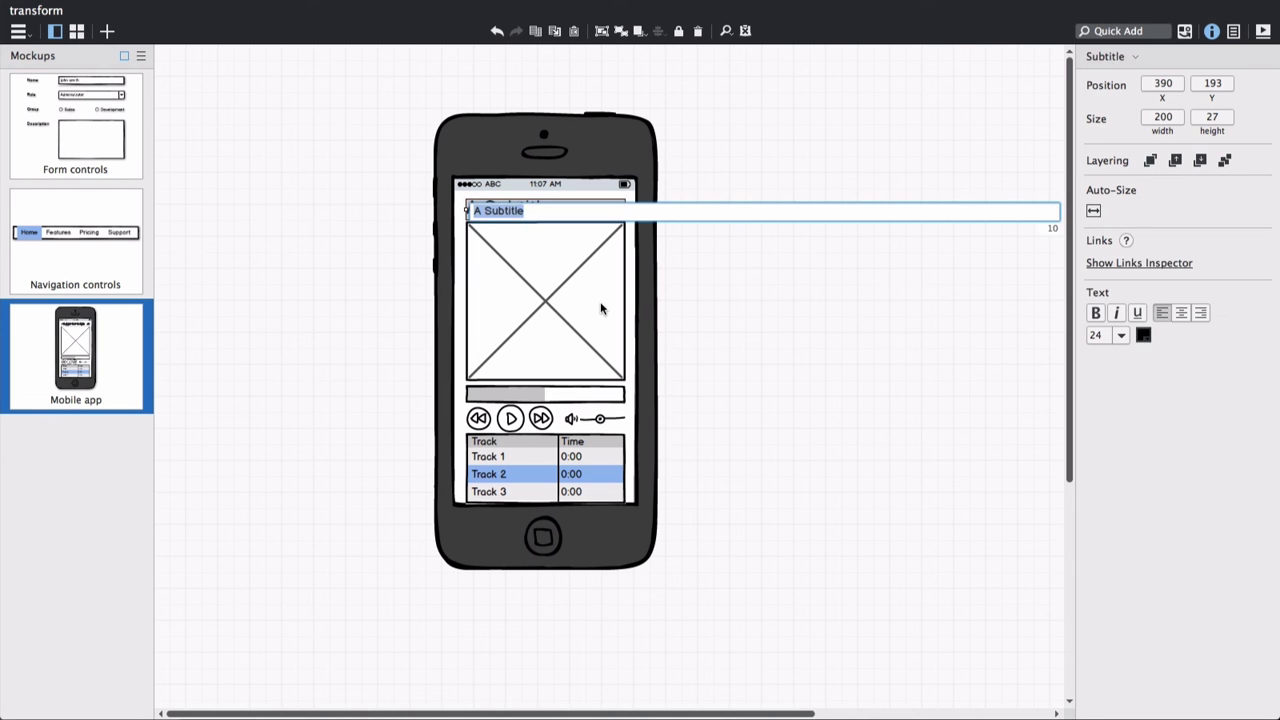
text(Track 2)
key(Return)
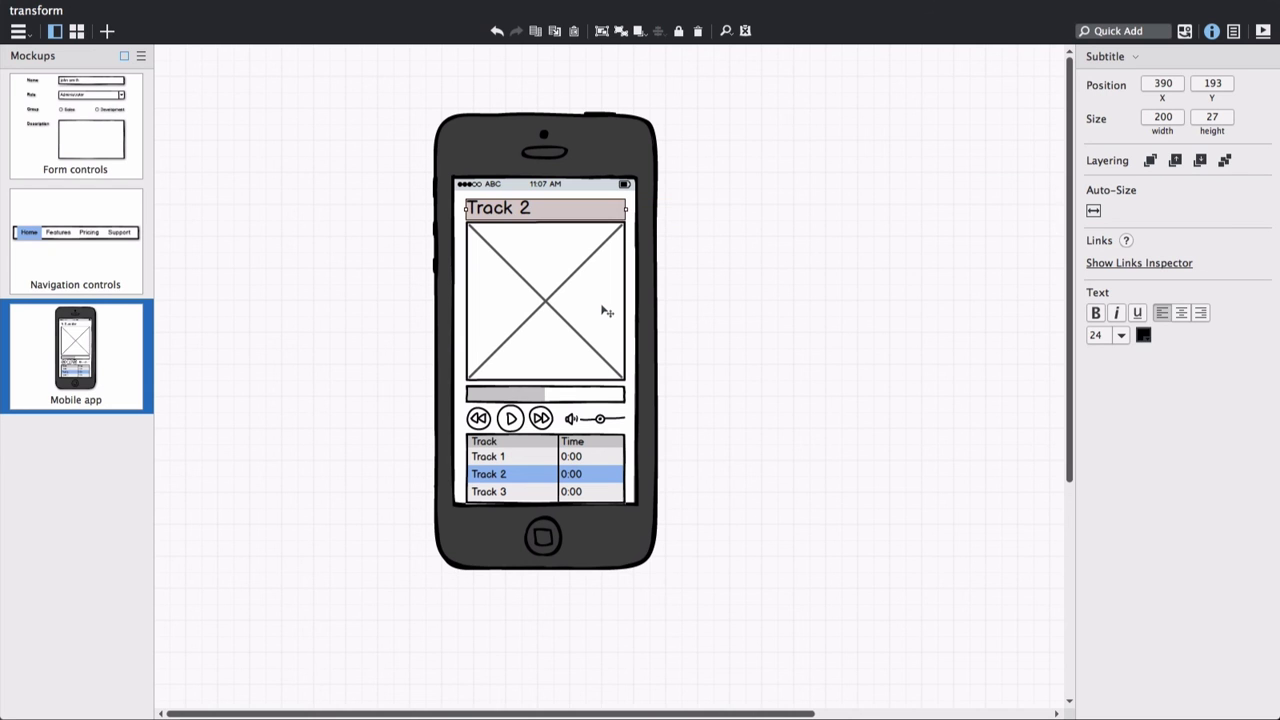
click(1181, 312)
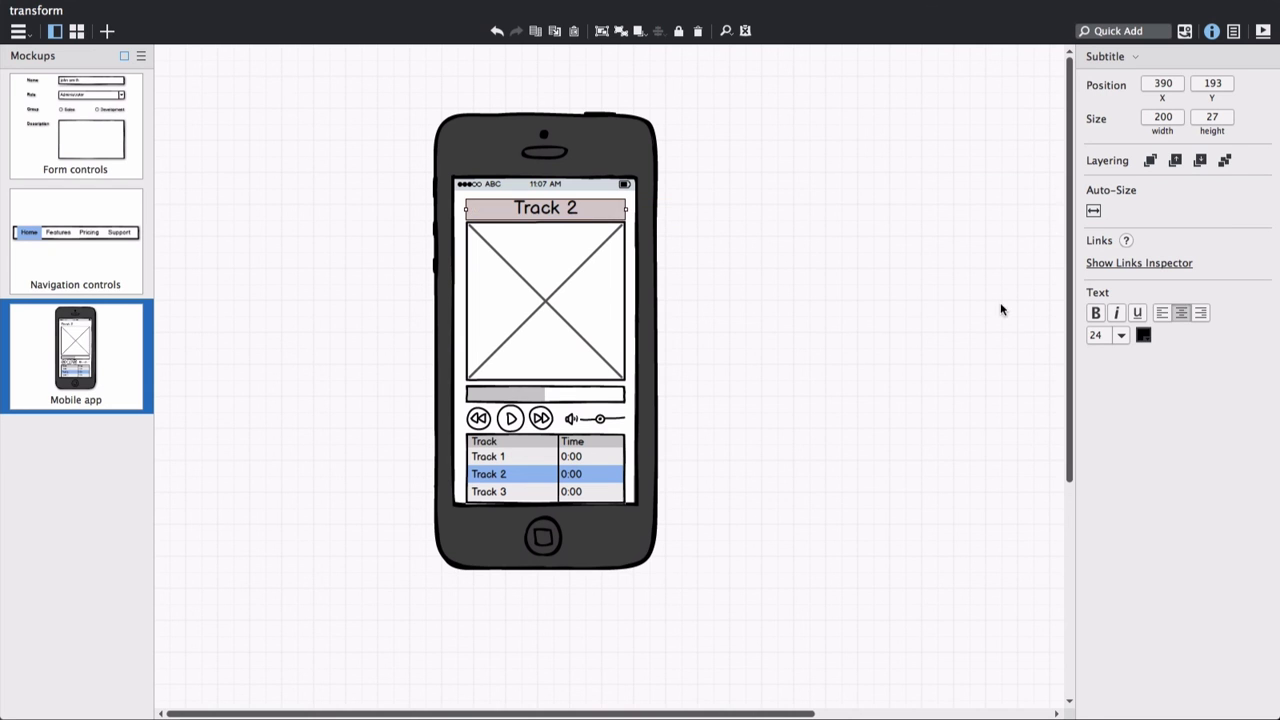
click(885, 302)
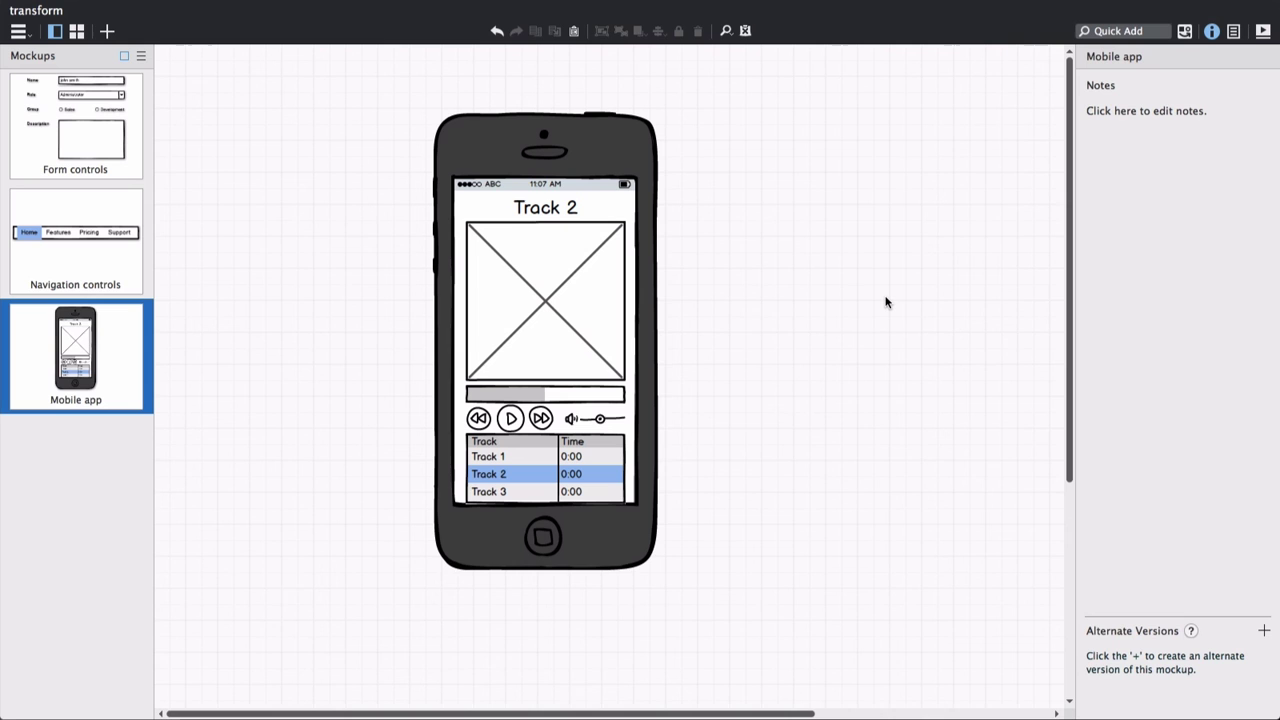